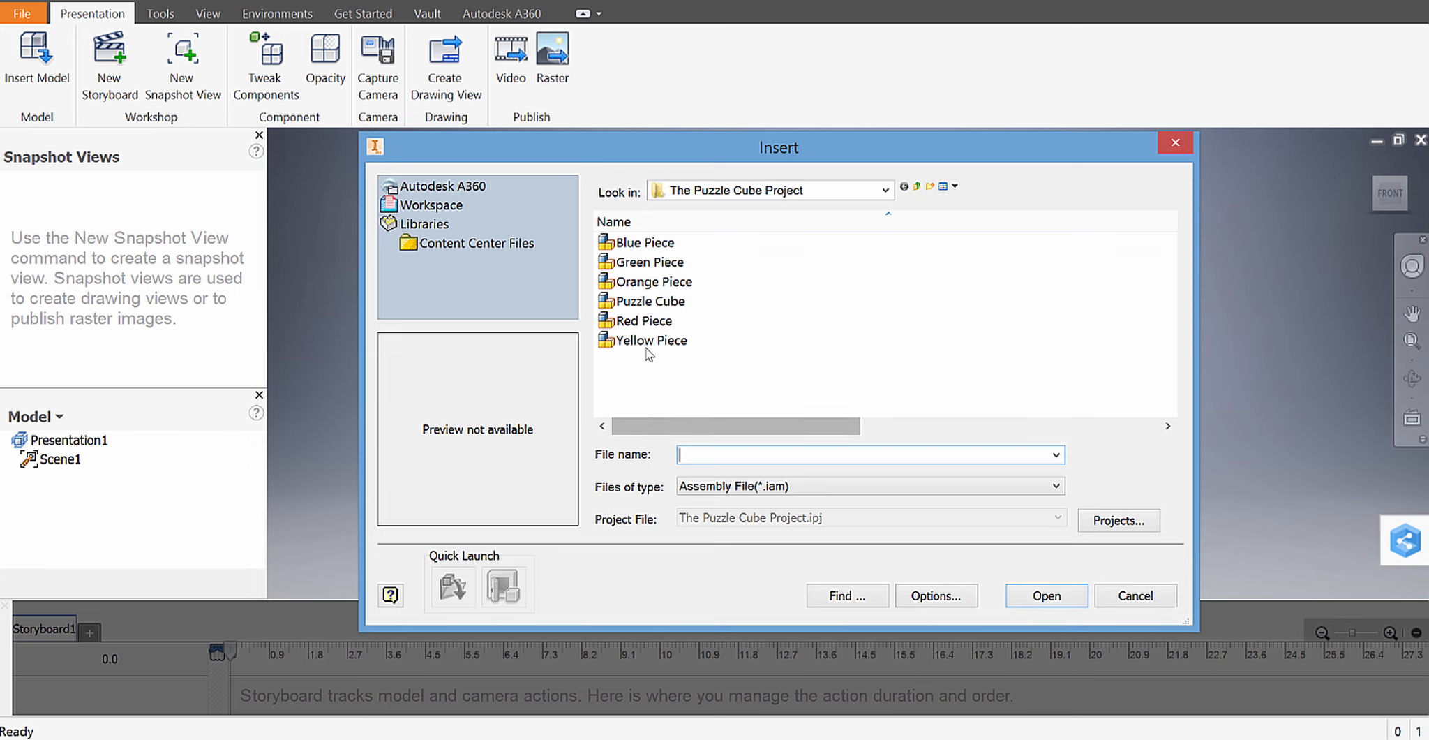
# - Insert the Puzzle Cube assembly into the presentation scene
pyautogui.doubleClick(623, 300)
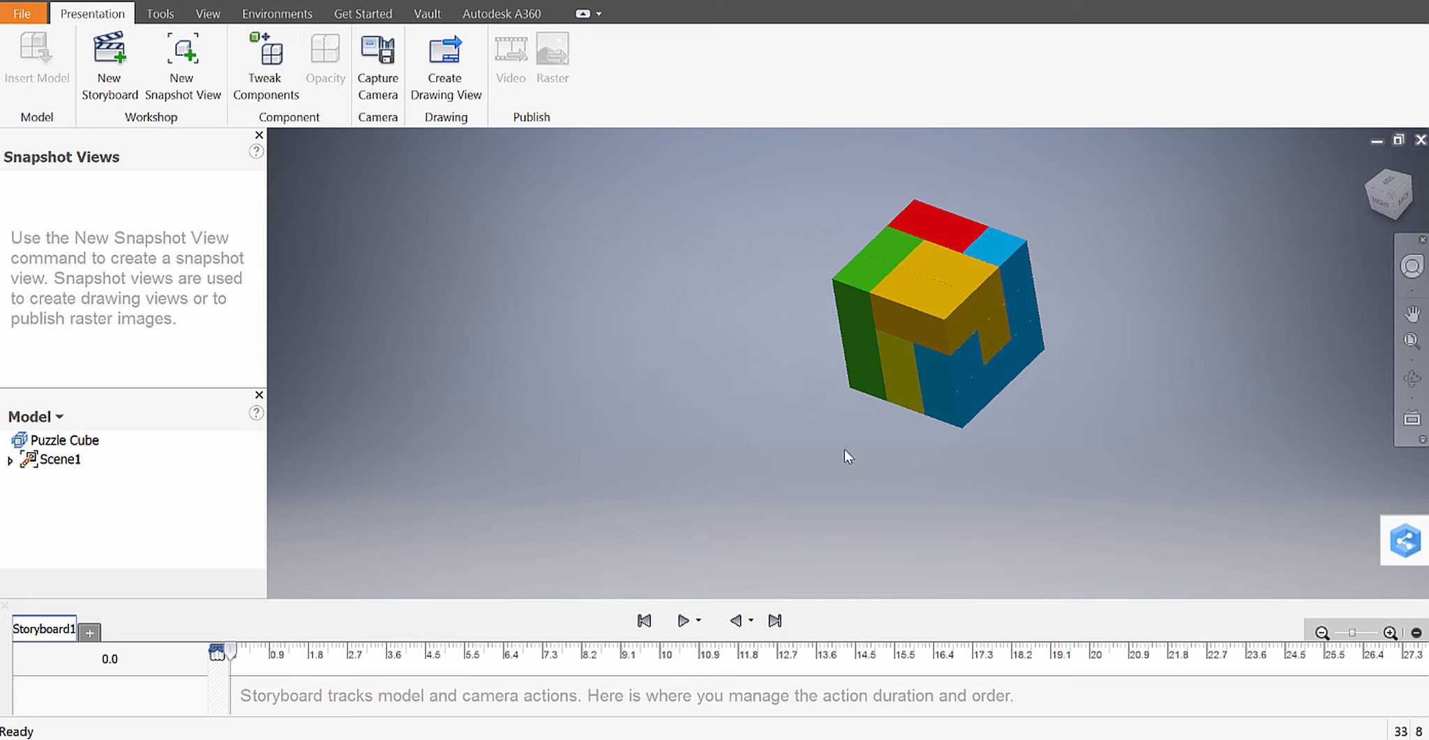
pyautogui.moveTo(1038, 415); pyautogui.dragTo(1012, 405, button='middle')
pyautogui.scroll(-3, 995, 352)
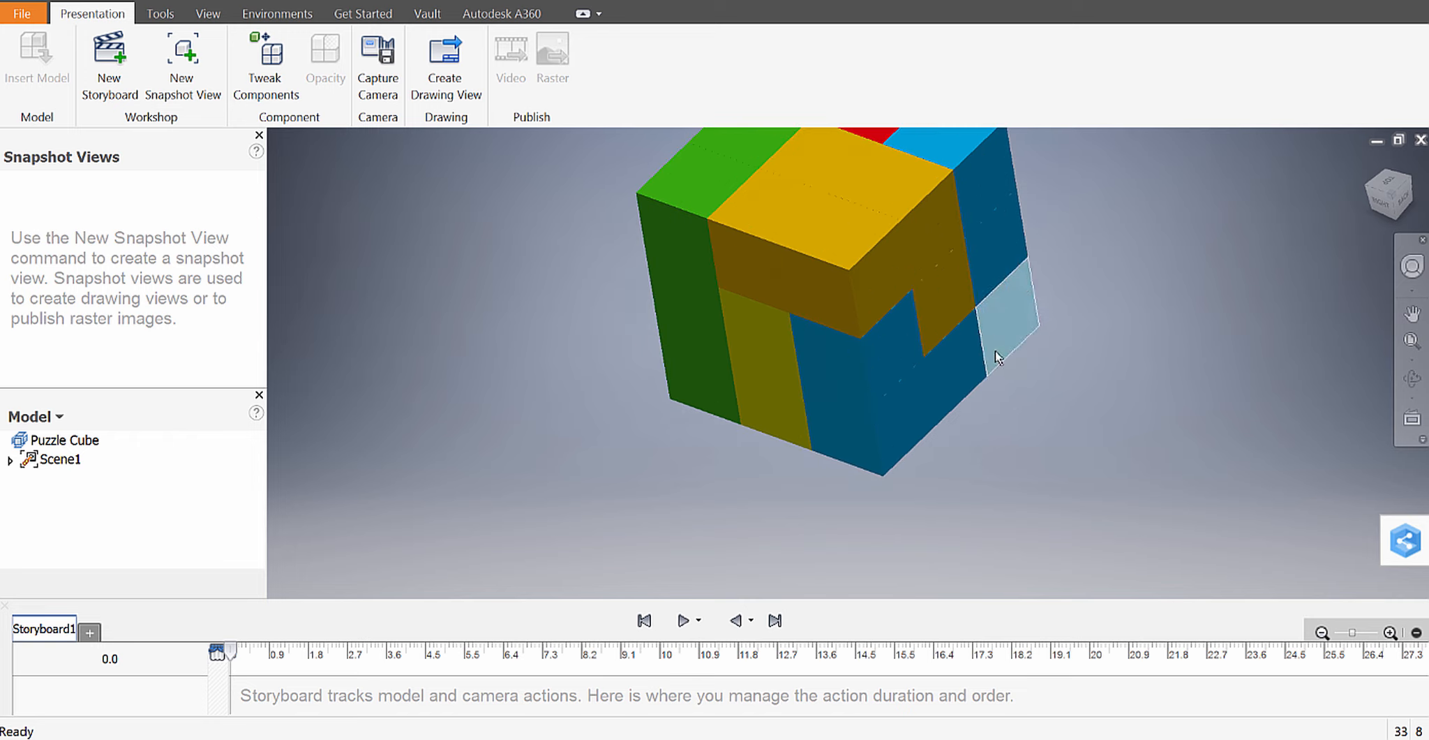
pyautogui.scroll(5, 995, 352)
pyautogui.scroll(-3, 987, 321)
pyautogui.moveTo(982, 314); pyautogui.dragTo(929, 338, button='middle')
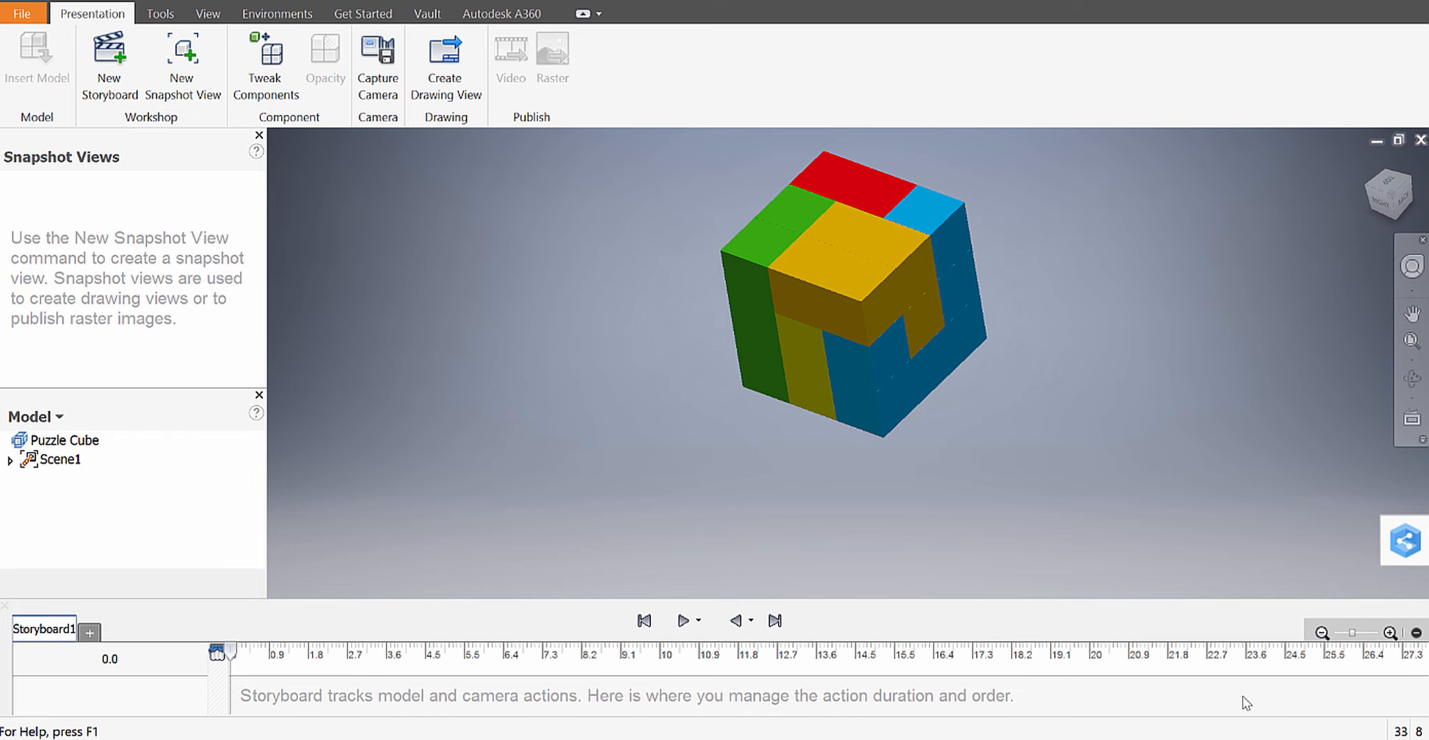
pyautogui.moveTo(935, 383); pyautogui.dragTo(975, 438, button='middle')
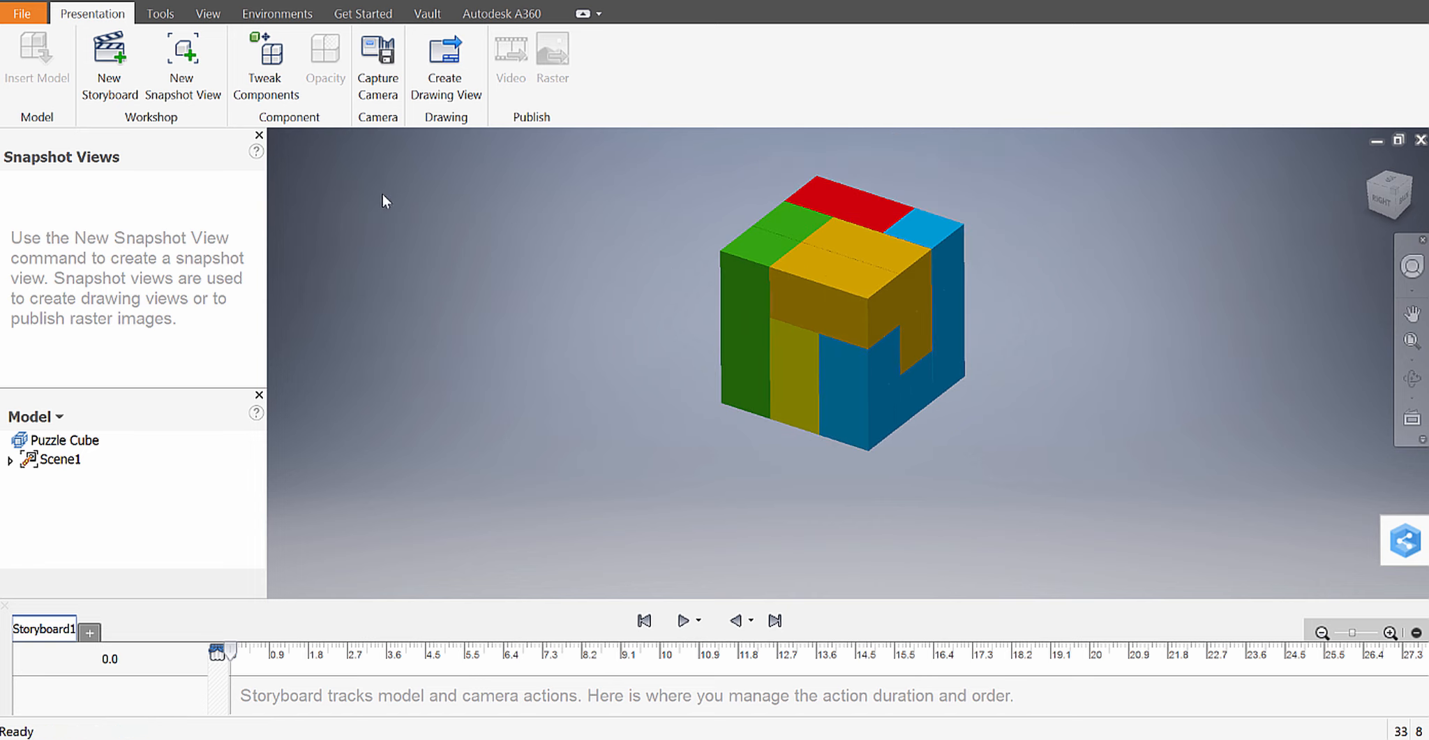
# - Tweak the blue piece straight out of the cube by about -5.768 in along Z, with a 2.500 s duration
pyautogui.click(272, 70)
pyautogui.keyDown('shift'); pyautogui.moveTo(1121, 402); pyautogui.dragTo(1042, 388, button='middle'); pyautogui.keyUp('shift')
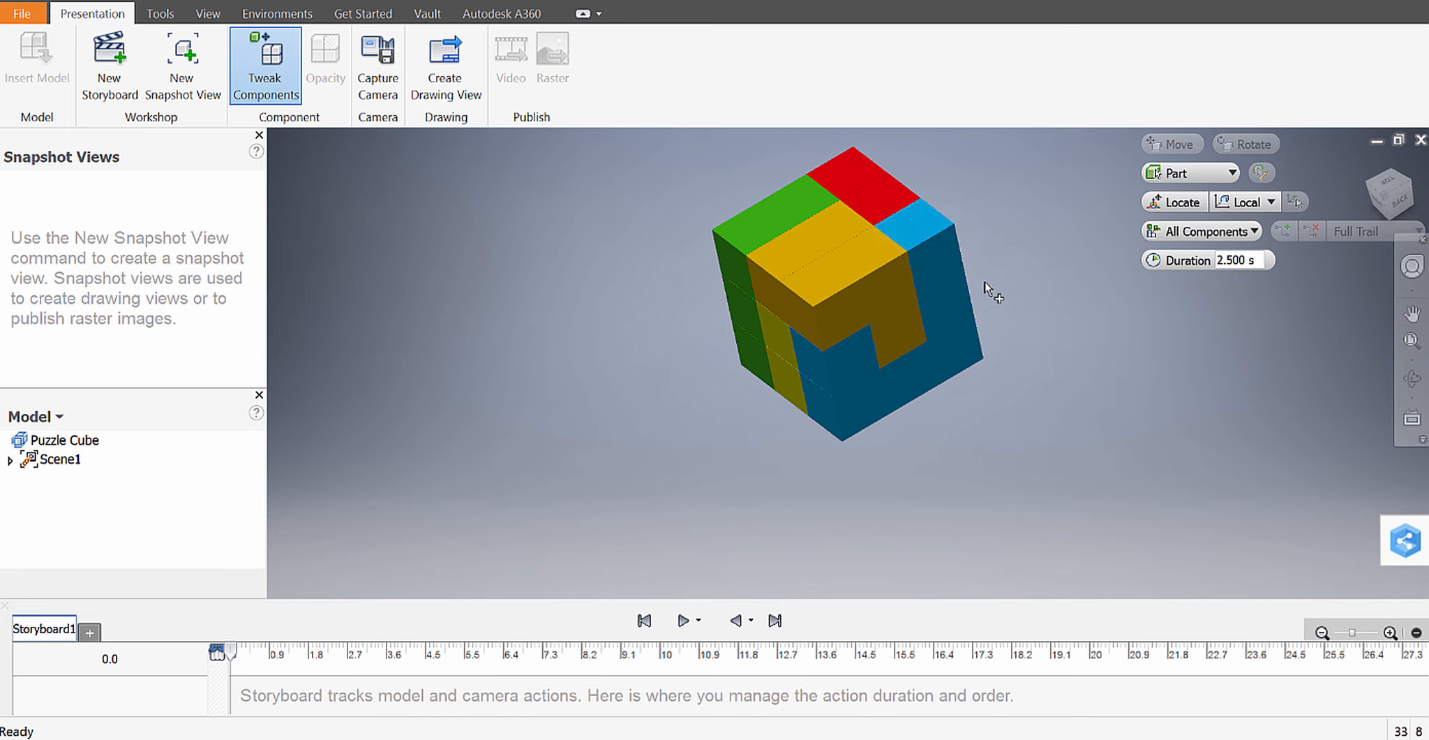
pyautogui.keyDown('shift'); pyautogui.moveTo(984, 281); pyautogui.dragTo(942, 240, button='middle'); pyautogui.keyUp('shift')
pyautogui.click(942, 240)
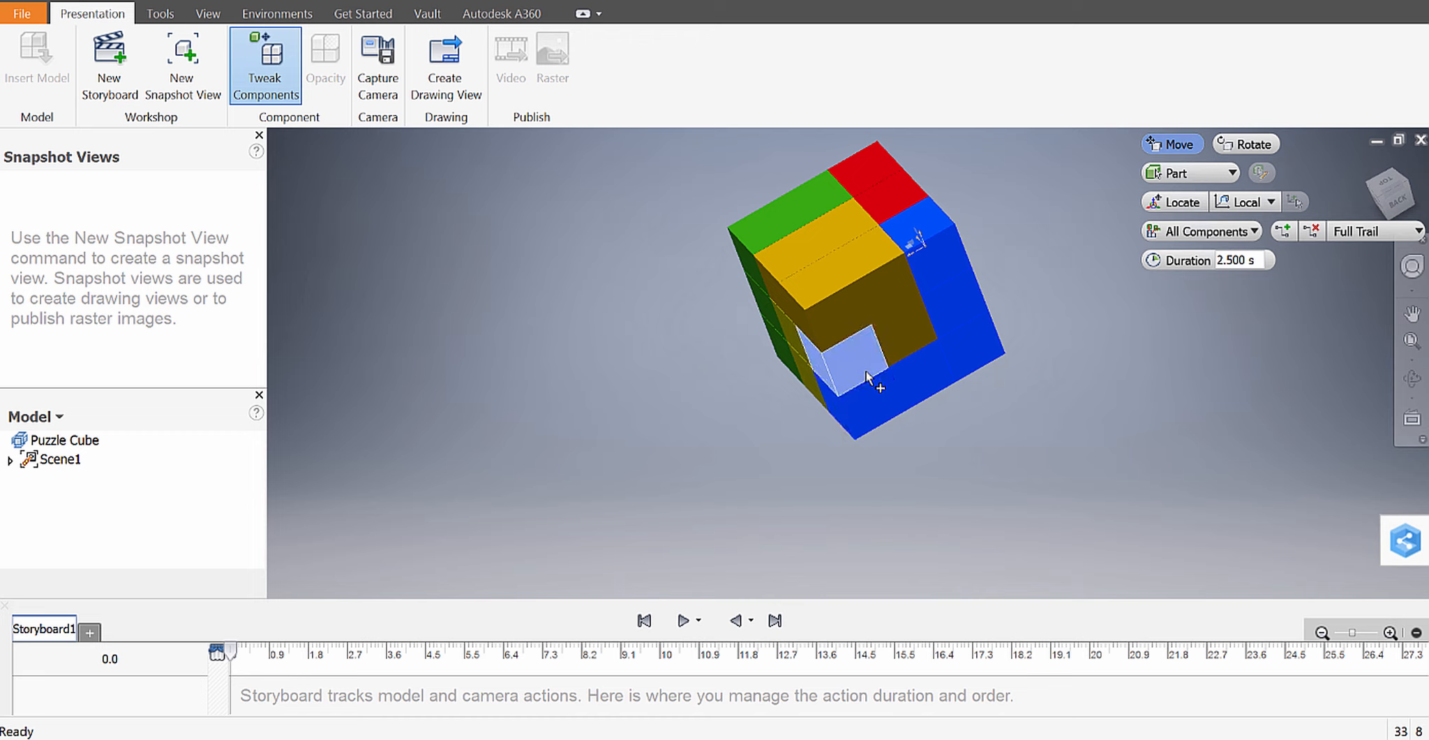
pyautogui.keyDown('shift'); pyautogui.moveTo(1069, 414); pyautogui.dragTo(939, 352, button='middle'); pyautogui.keyUp('shift')
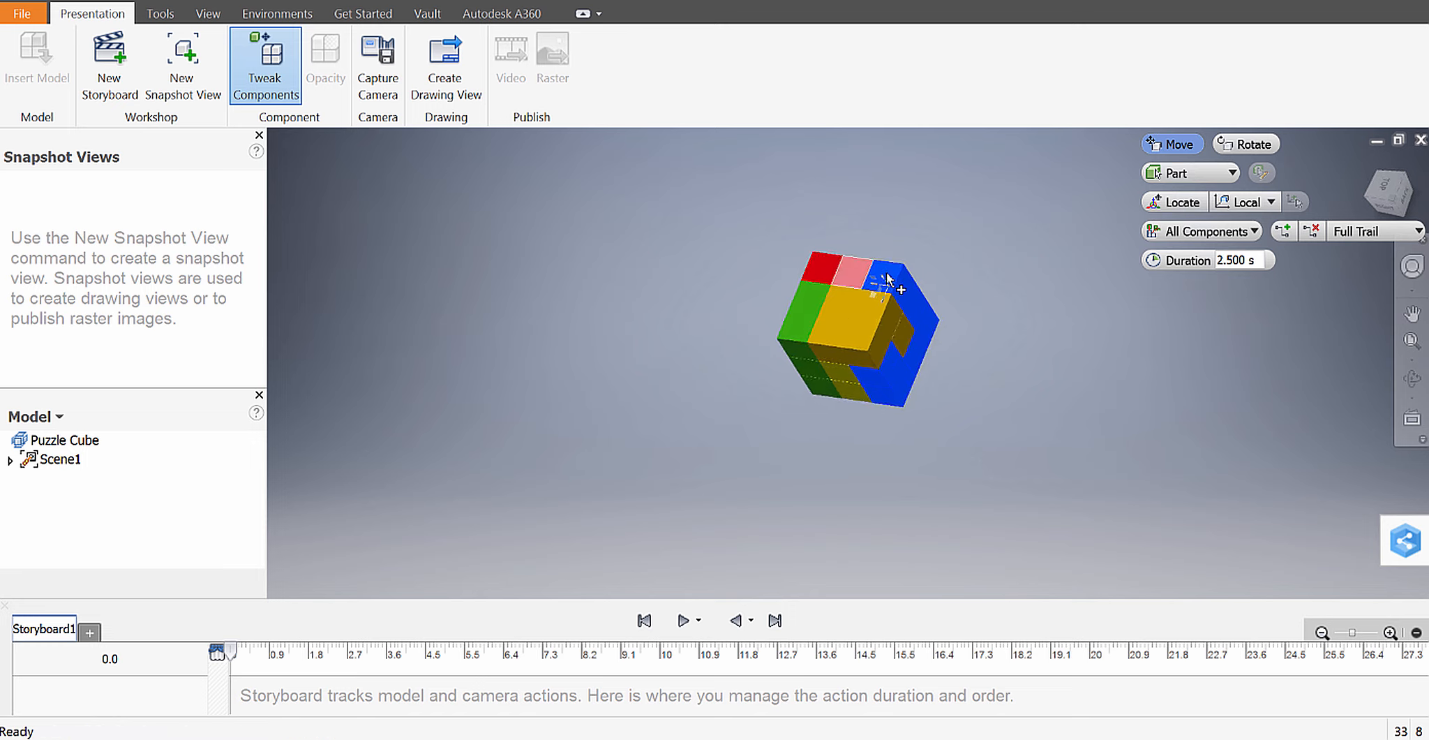
pyautogui.scroll(3, 880, 302)
pyautogui.scroll(-3, 895, 300)
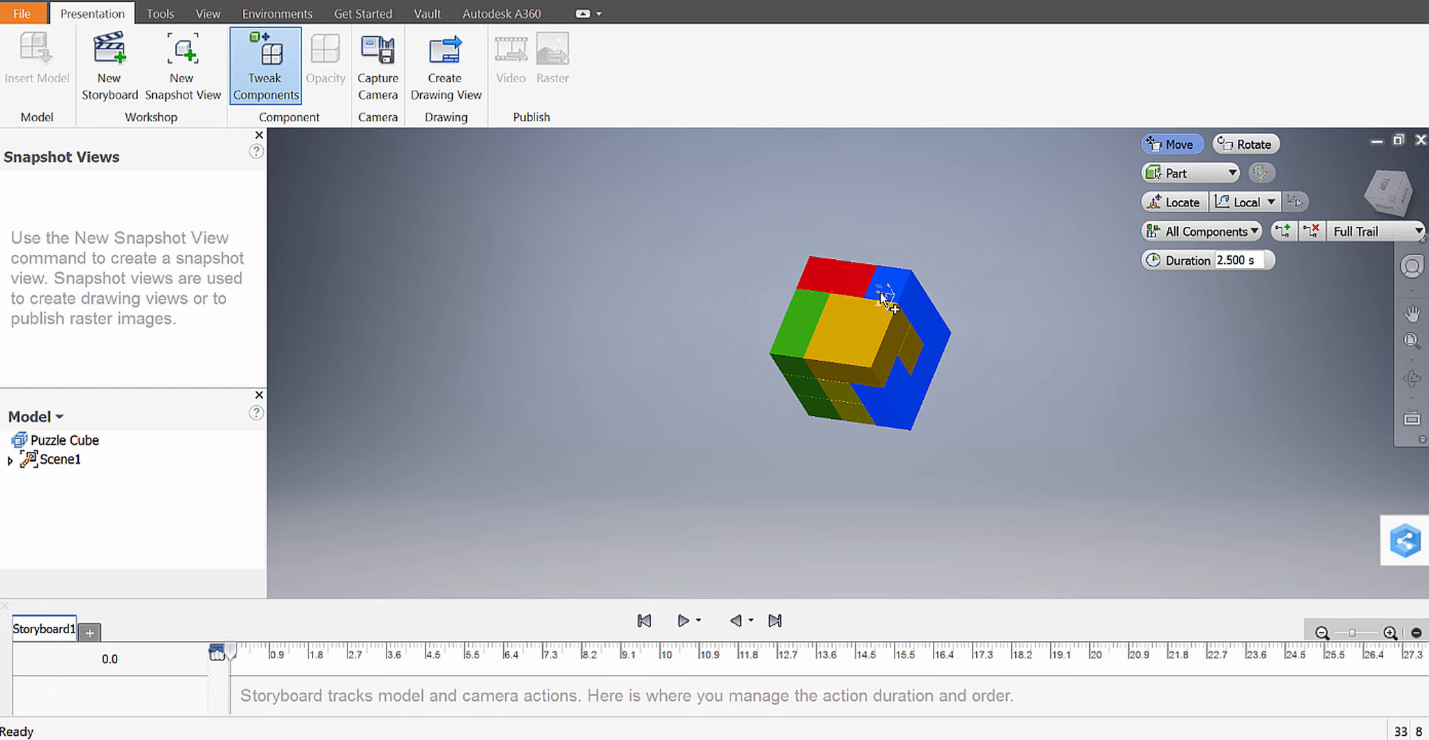
pyautogui.moveTo(883, 299); pyautogui.dragTo(1075, 315)
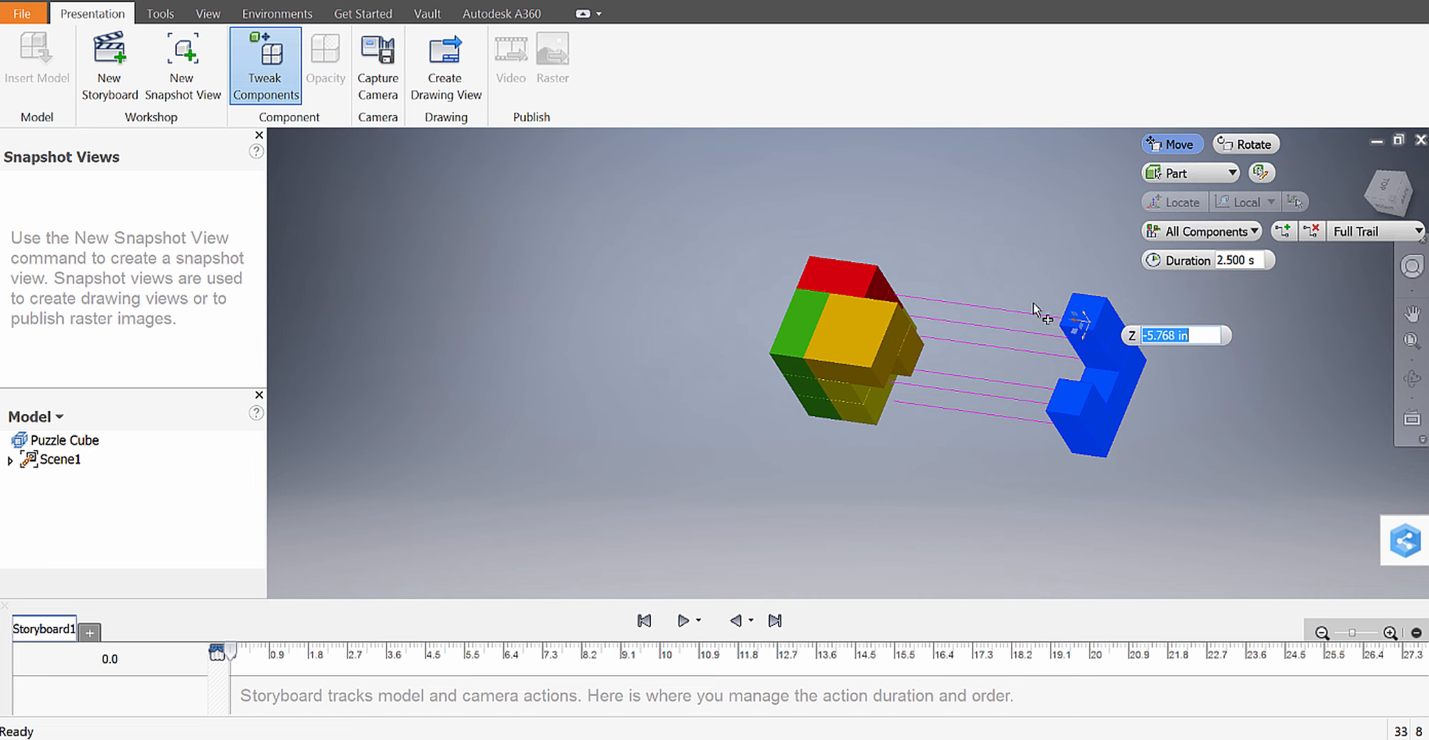
pyautogui.press('Return')
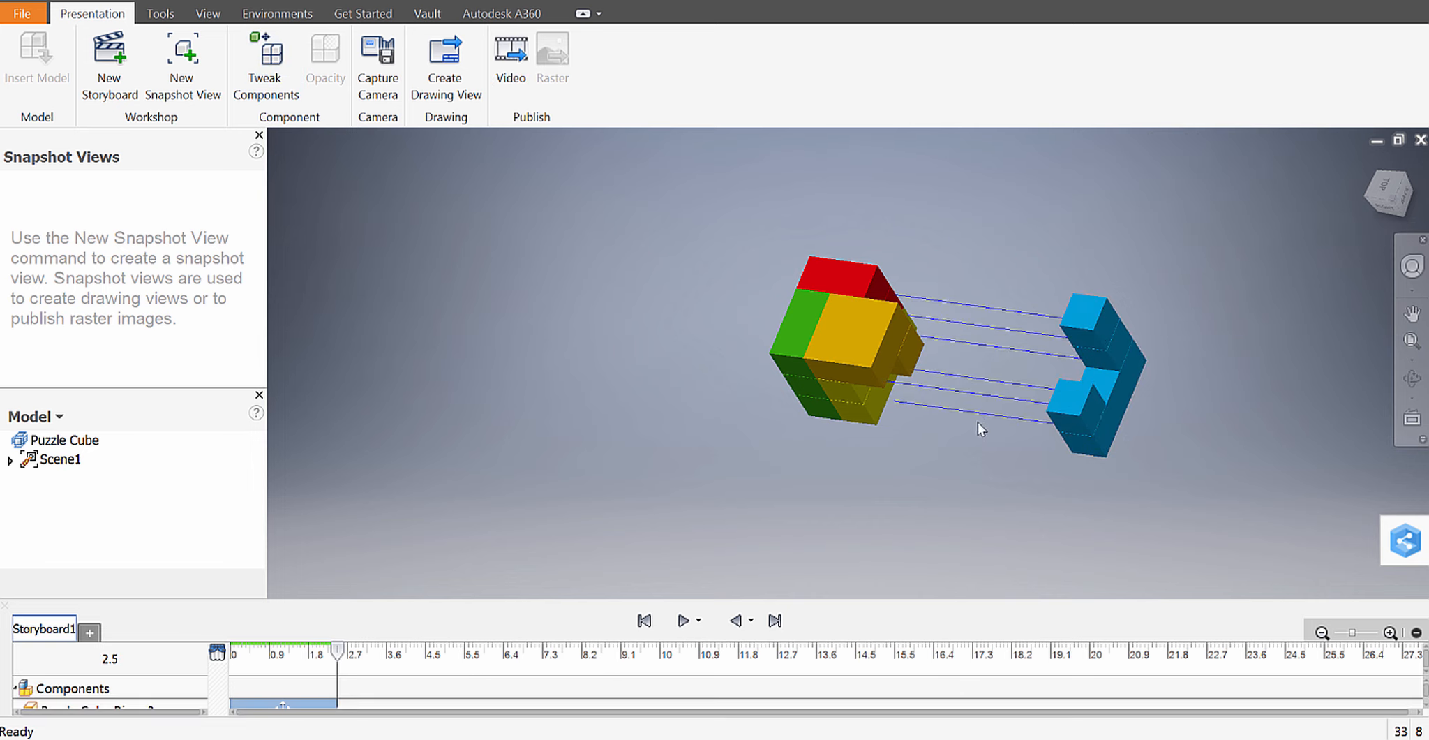
# - Tweak all parts of the green piece away from the cube, opposite the blue piece, by about 5.039 in along Z
pyautogui.keyDown('shift'); pyautogui.moveTo(979, 424); pyautogui.dragTo(935, 358, button='middle'); pyautogui.keyUp('shift')
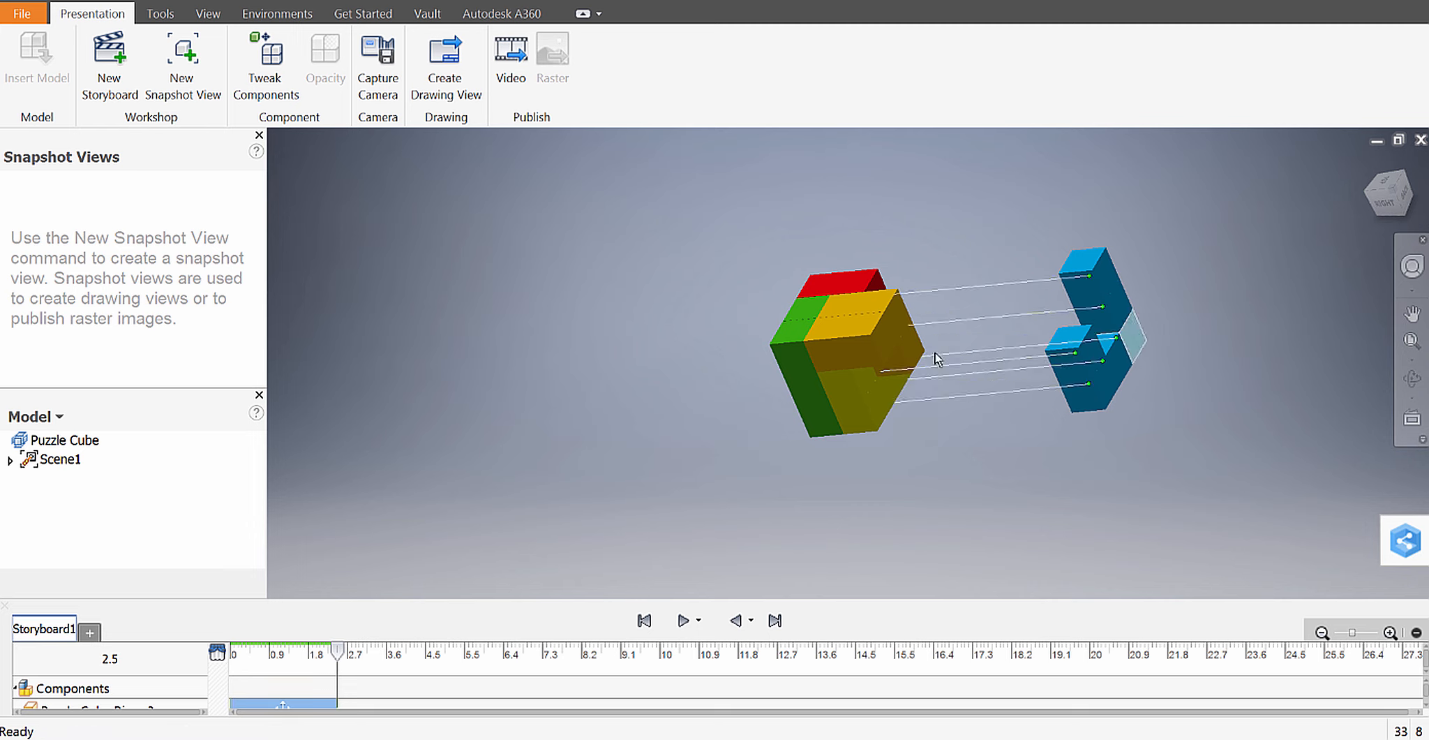
pyautogui.click(266, 66)
pyautogui.keyDown('shift'); pyautogui.moveTo(813, 342); pyautogui.dragTo(898, 307, button='middle'); pyautogui.keyUp('shift')
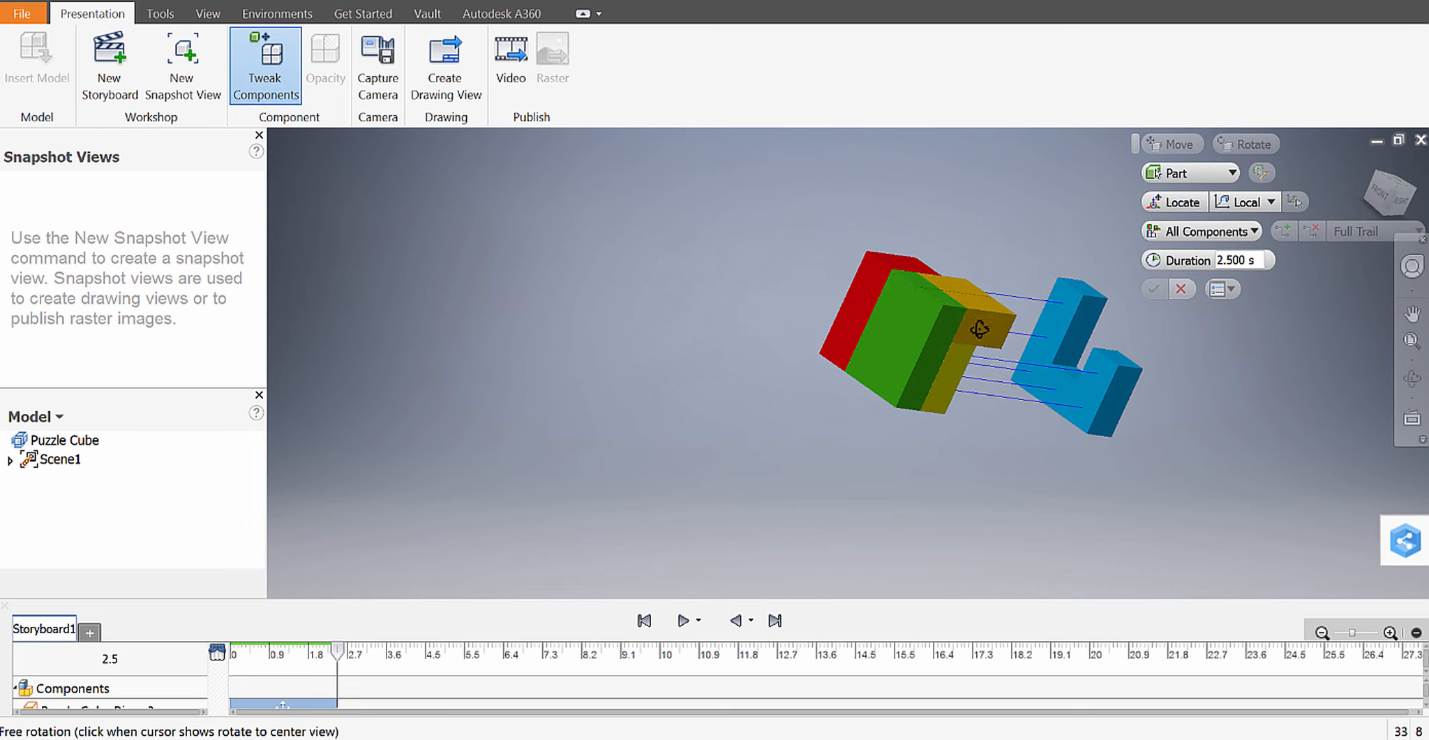
pyautogui.click(897, 307)
pyautogui.keyDown('ctrl'); pyautogui.click(895, 303); pyautogui.keyUp('ctrl')
pyautogui.keyDown('ctrl'); pyautogui.click(881, 333); pyautogui.keyUp('ctrl')
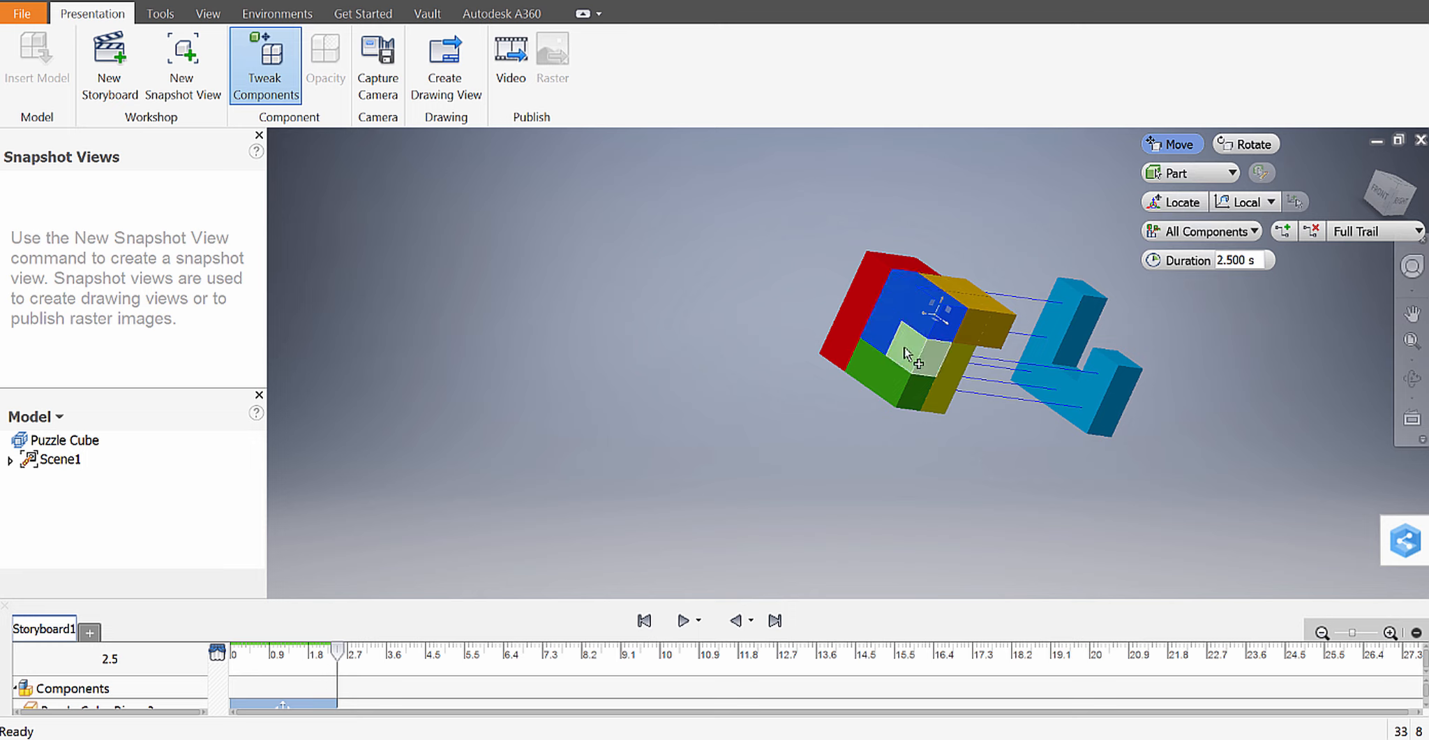
pyautogui.keyDown('ctrl'); pyautogui.click(906, 349); pyautogui.keyUp('ctrl')
pyautogui.keyDown('ctrl'); pyautogui.click(885, 384); pyautogui.keyUp('ctrl')
pyautogui.keyDown('ctrl'); pyautogui.click(868, 378); pyautogui.keyUp('ctrl')
pyautogui.keyDown('shift'); pyautogui.moveTo(989, 447); pyautogui.dragTo(849, 376, button='middle'); pyautogui.keyUp('shift')
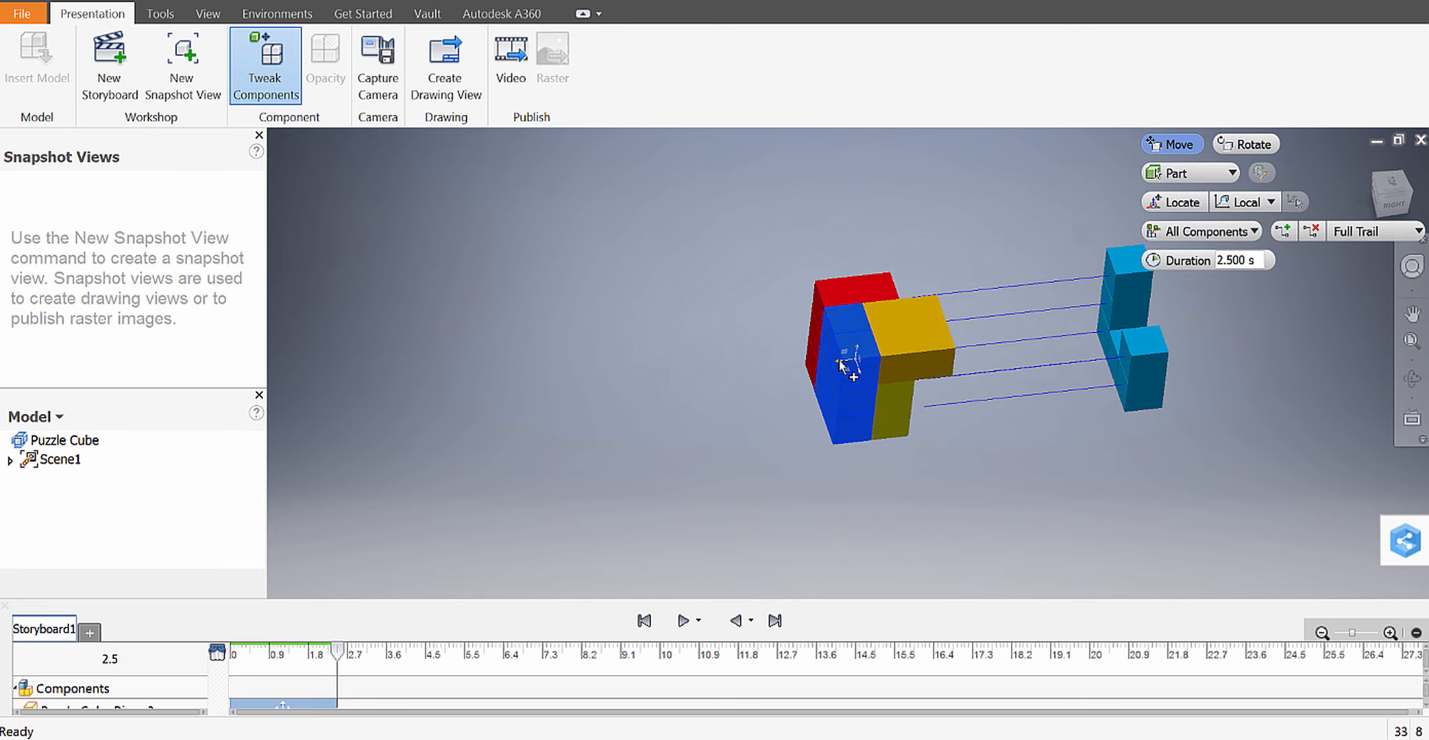
pyautogui.moveTo(841, 364); pyautogui.dragTo(651, 381)
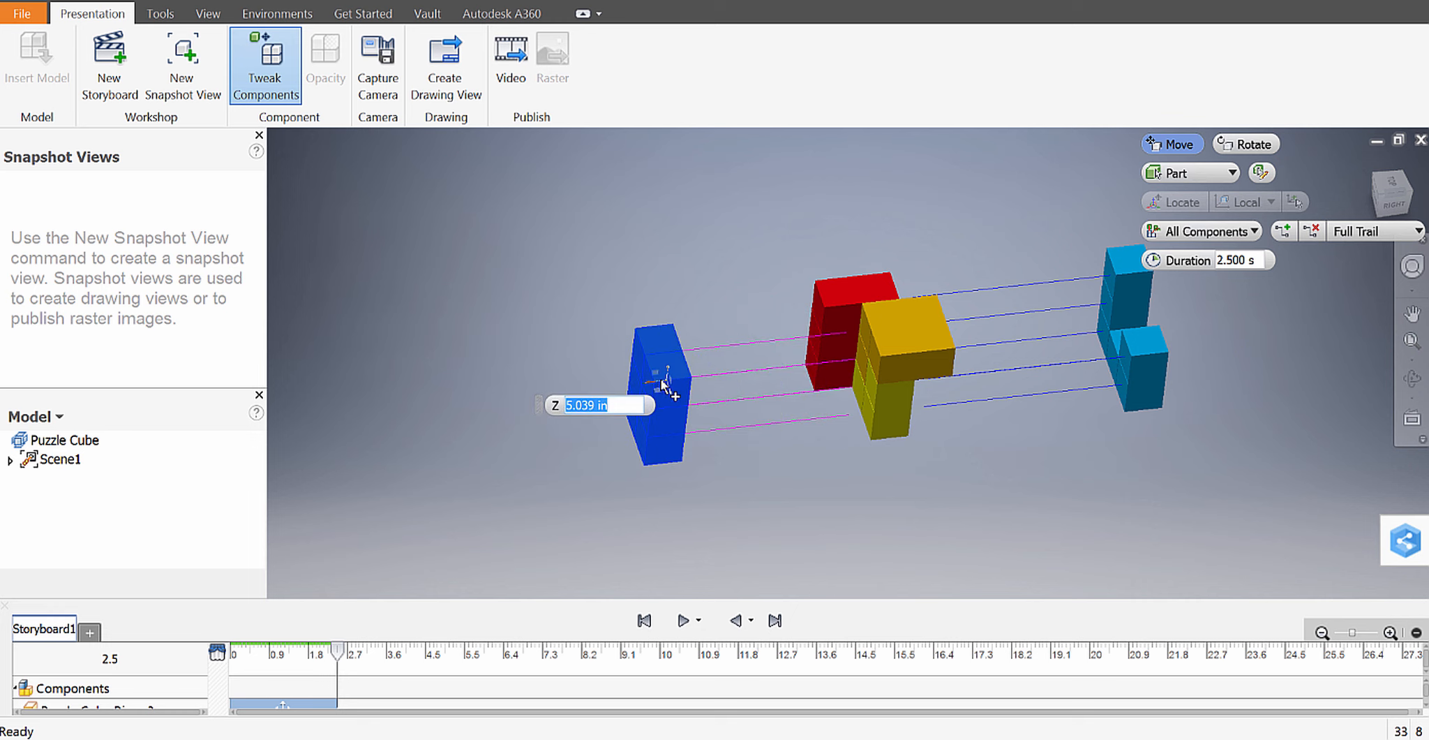
pyautogui.press('Return')
# - Tweak the red piece sideways out of the remaining cube by about -5.827 in along X
pyautogui.click(282, 62)
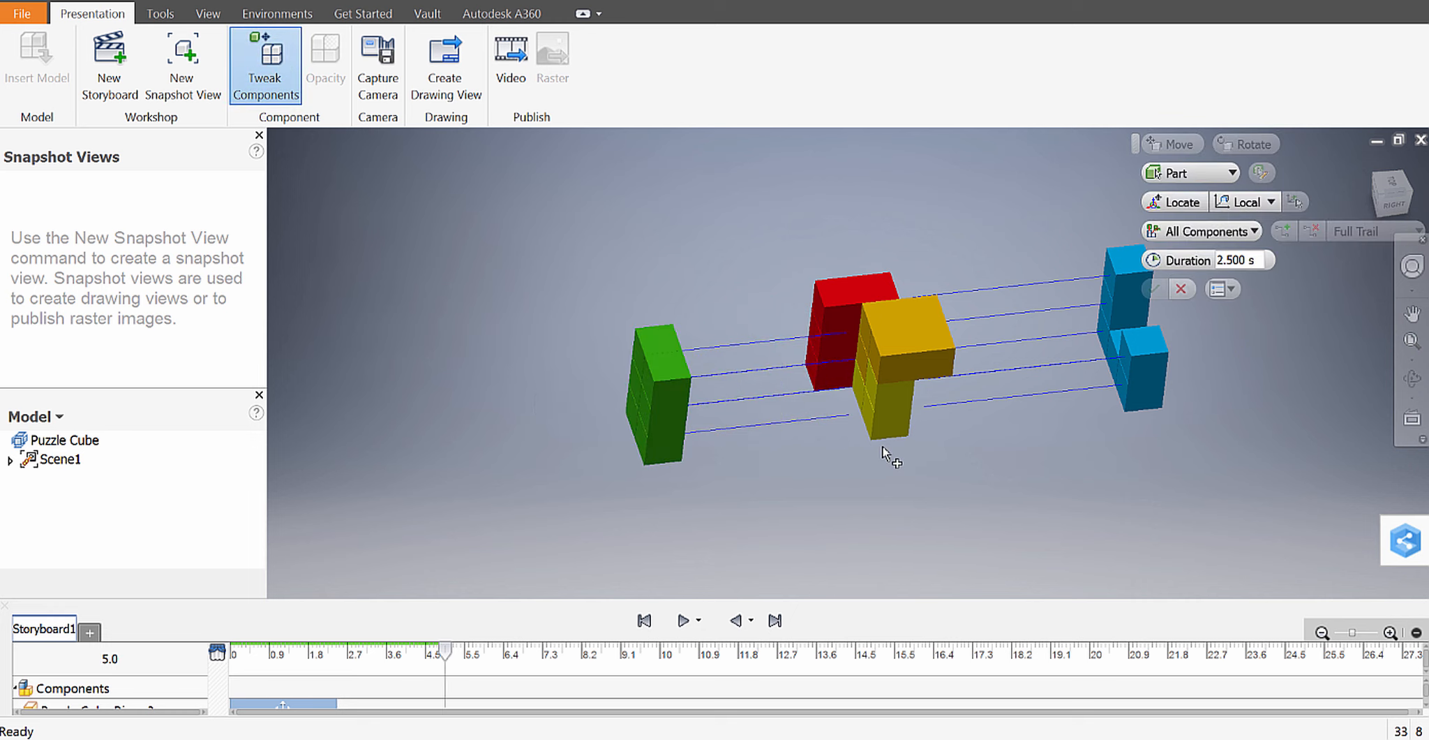
pyautogui.keyDown('shift'); pyautogui.moveTo(883, 446); pyautogui.dragTo(999, 441, button='middle'); pyautogui.keyUp('shift')
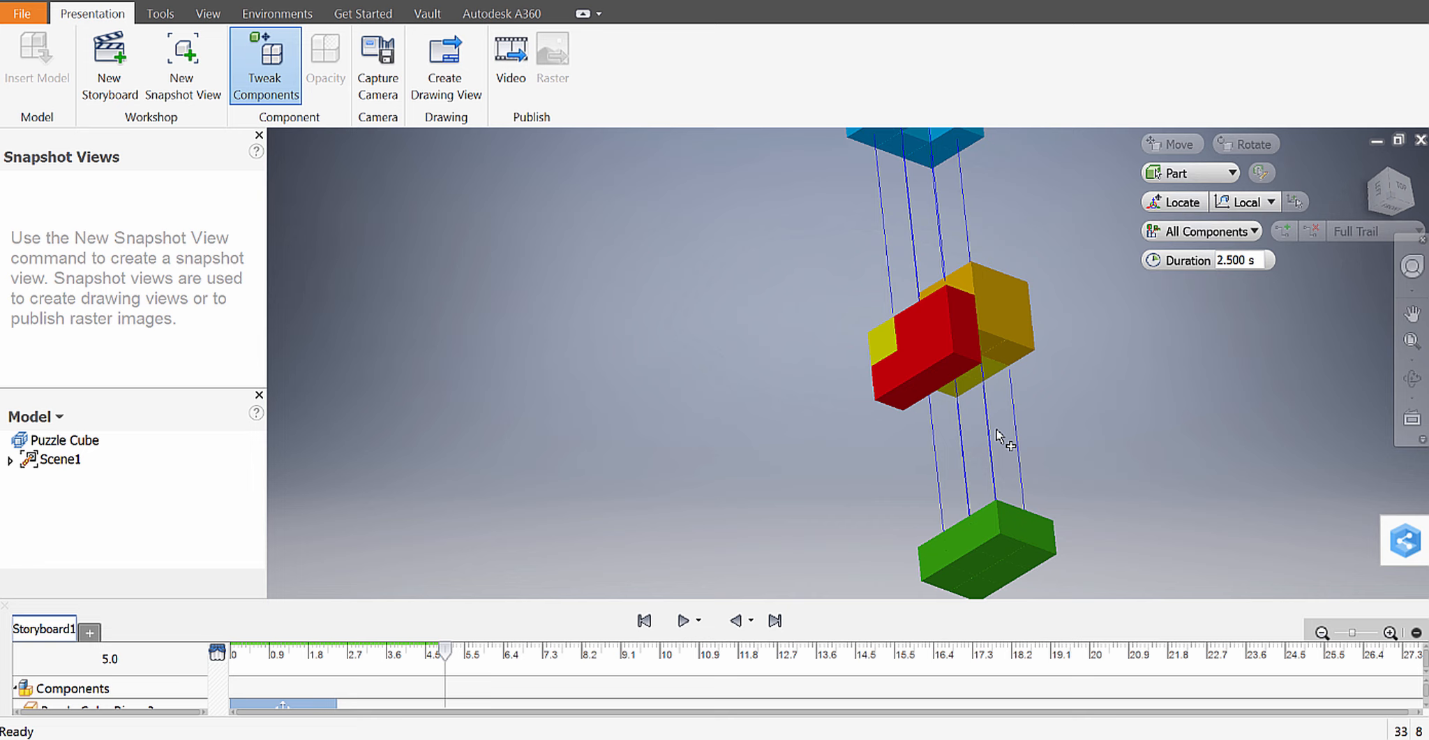
pyautogui.click(947, 364)
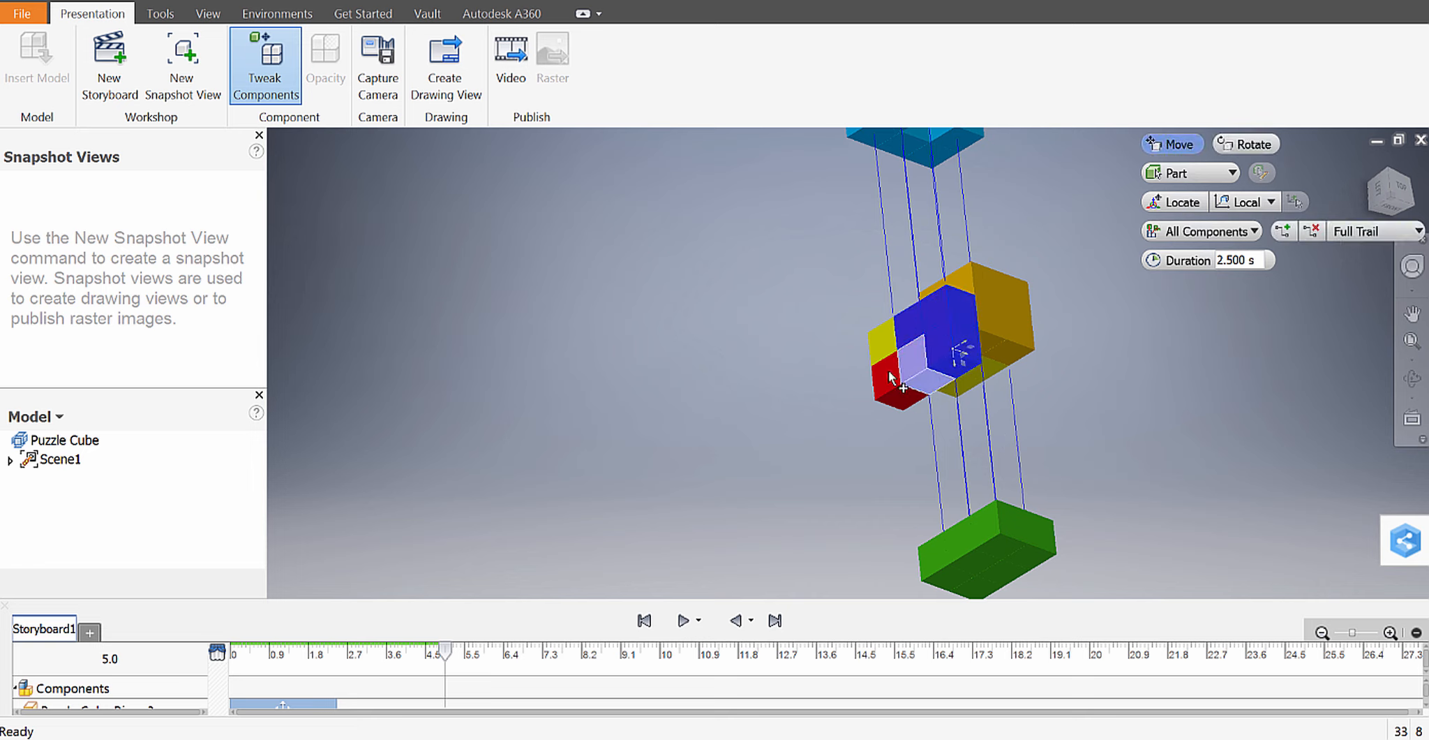
pyautogui.keyDown('shift'); pyautogui.moveTo(1064, 439); pyautogui.dragTo(977, 367, button='middle'); pyautogui.keyUp('shift')
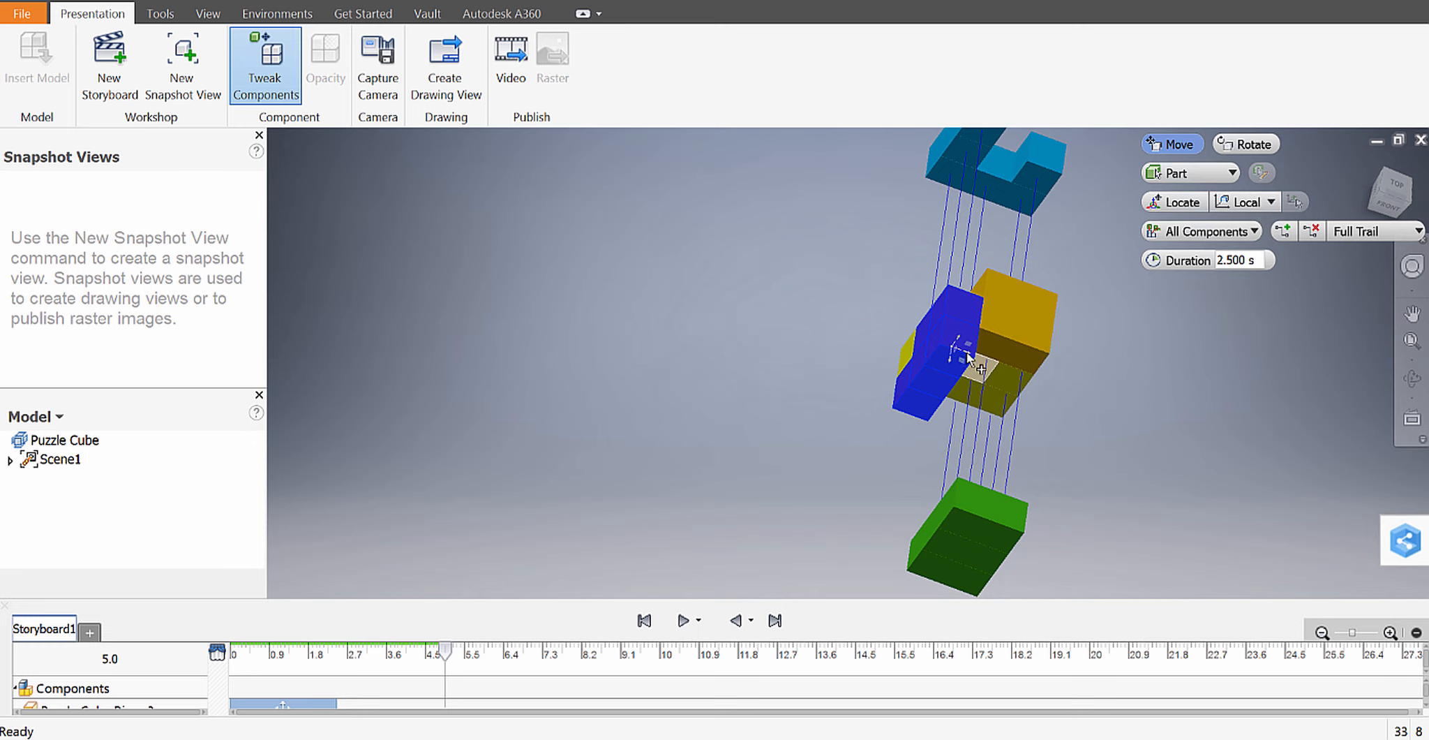
pyautogui.moveTo(969, 358); pyautogui.dragTo(753, 305)
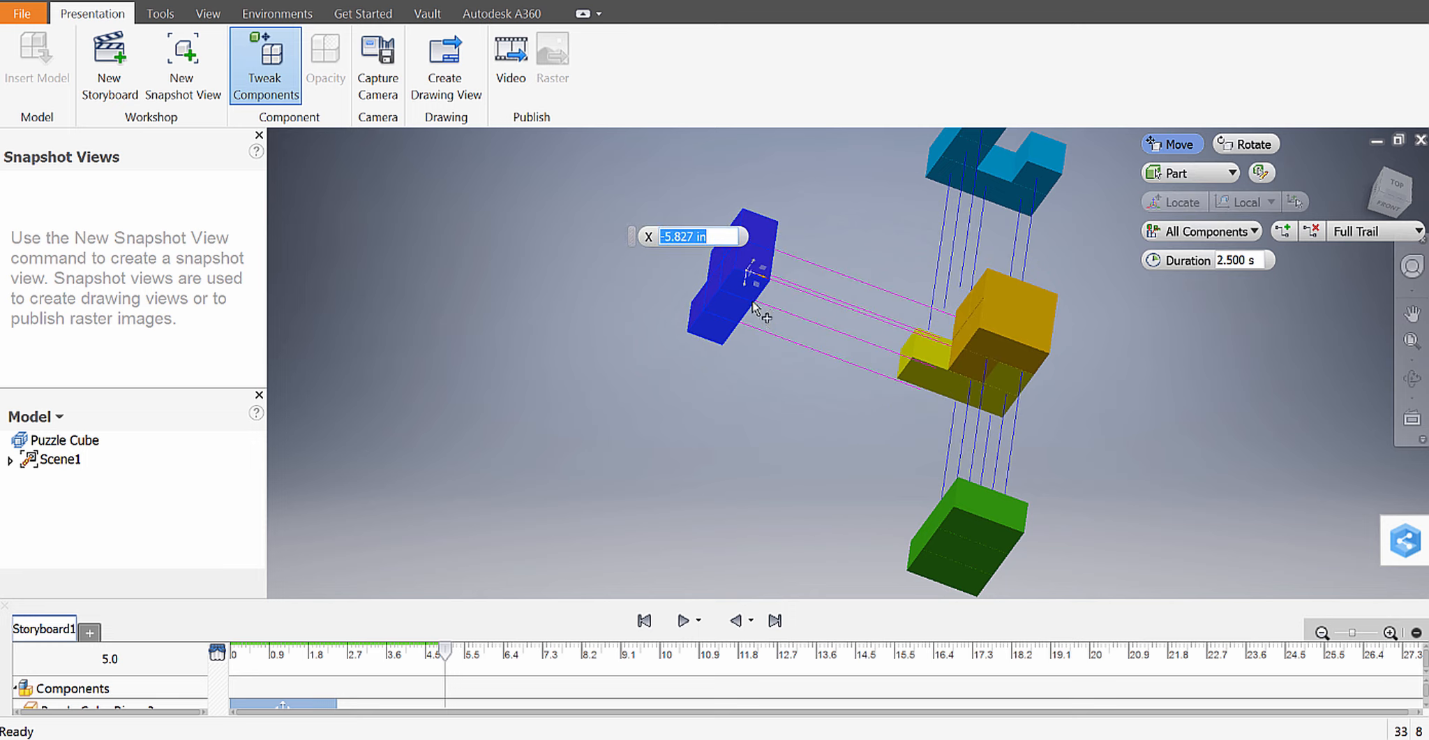
pyautogui.press('Escape')
# - Tweak the orange piece straight up, away from the yellow piece
pyautogui.keyDown('shift'); pyautogui.moveTo(1110, 382); pyautogui.dragTo(815, 382, button='middle'); pyautogui.keyUp('shift')
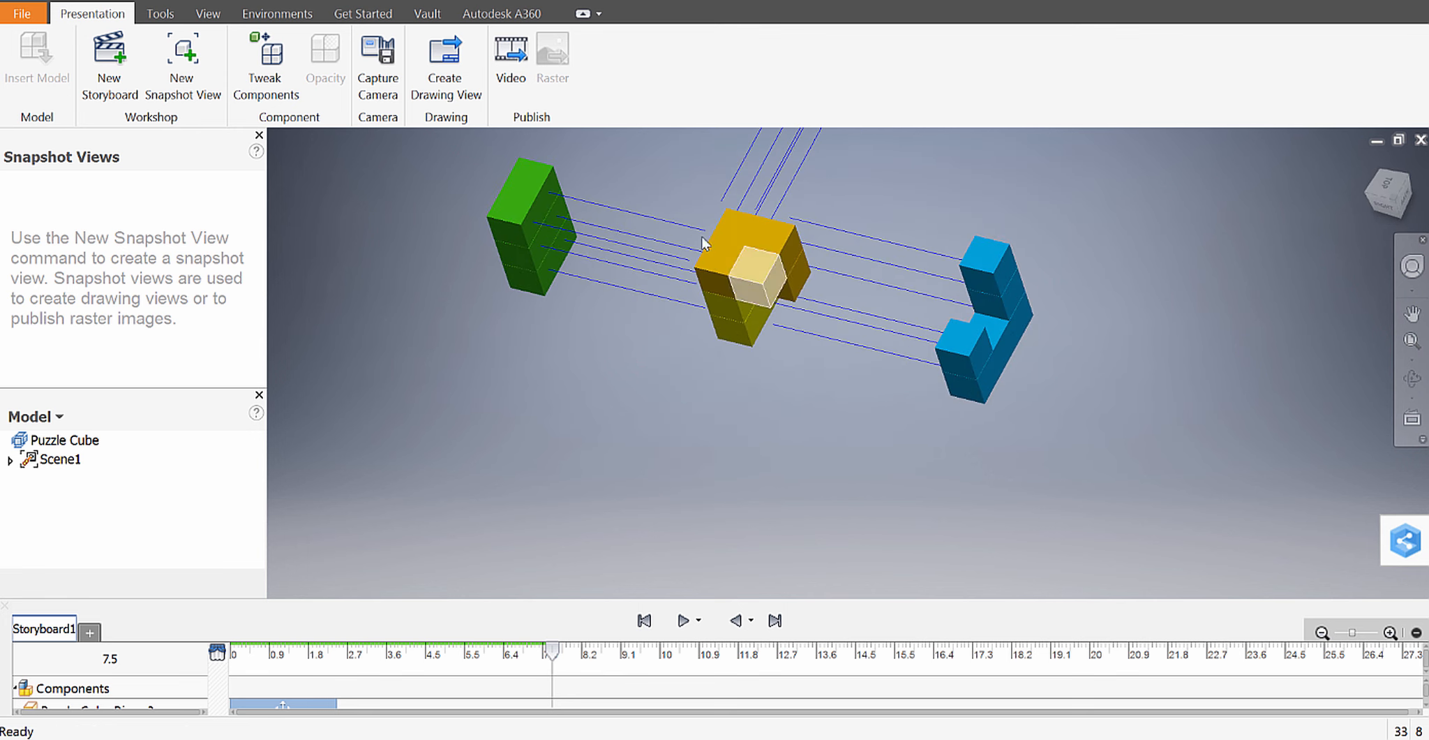
pyautogui.click(275, 65)
pyautogui.click(768, 276)
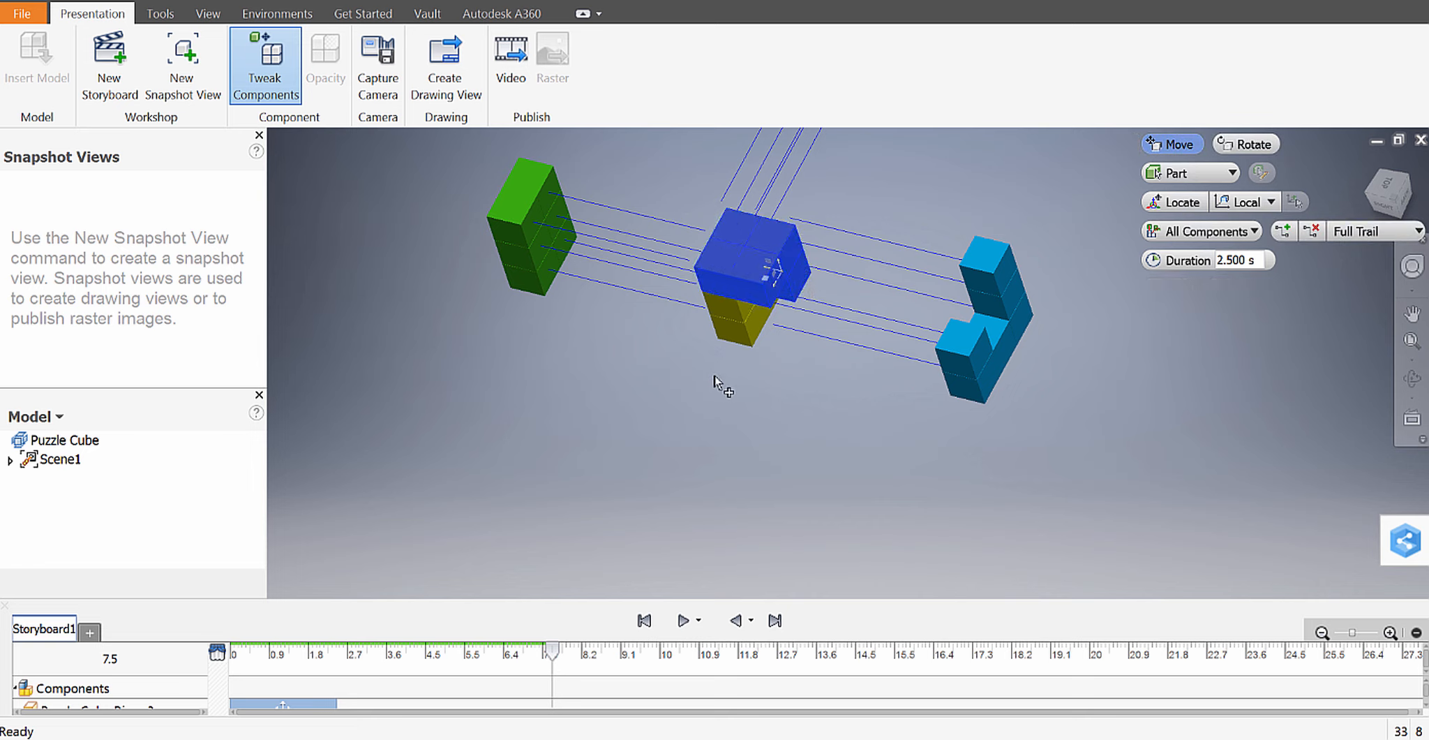
pyautogui.keyDown('shift'); pyautogui.moveTo(721, 386); pyautogui.dragTo(851, 506, button='middle'); pyautogui.keyUp('shift')
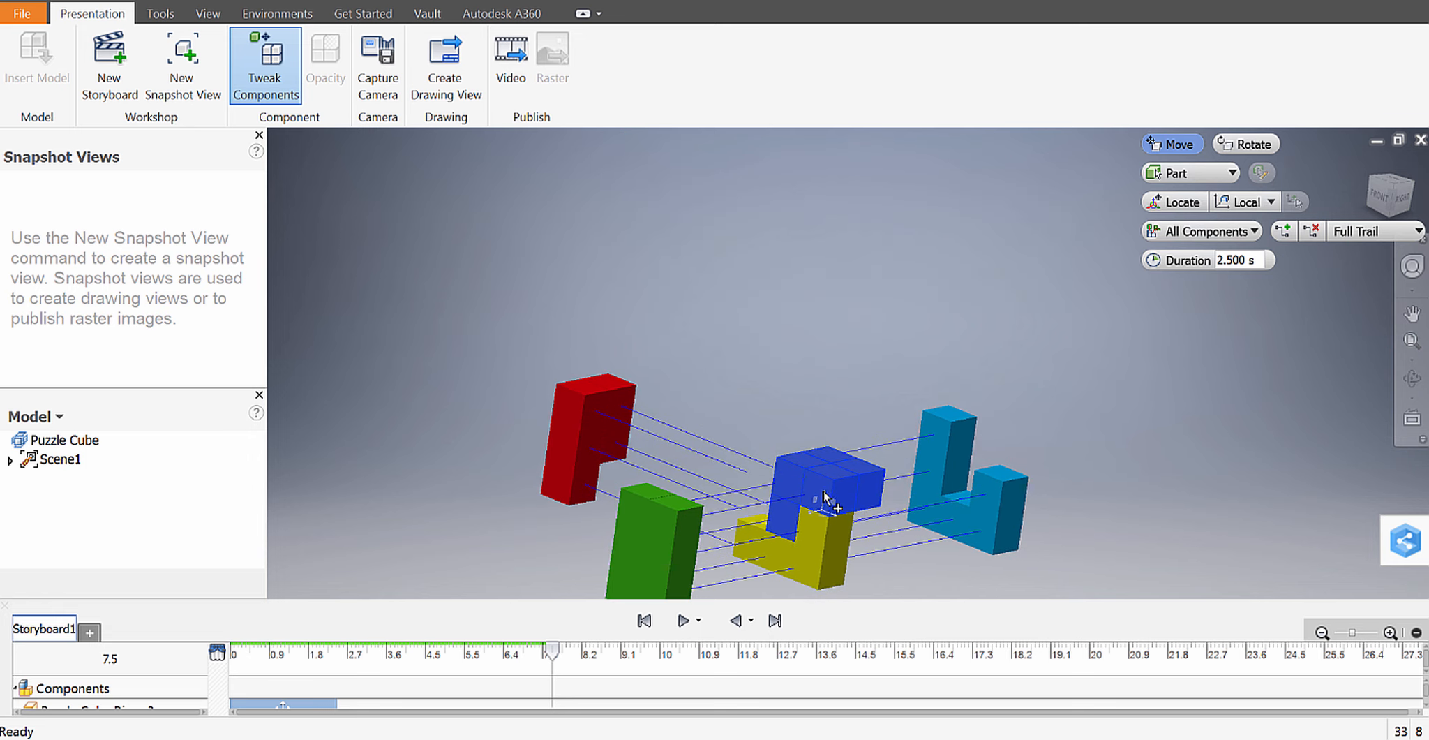
pyautogui.moveTo(824, 497); pyautogui.dragTo(894, 259)
pyautogui.press('Return')
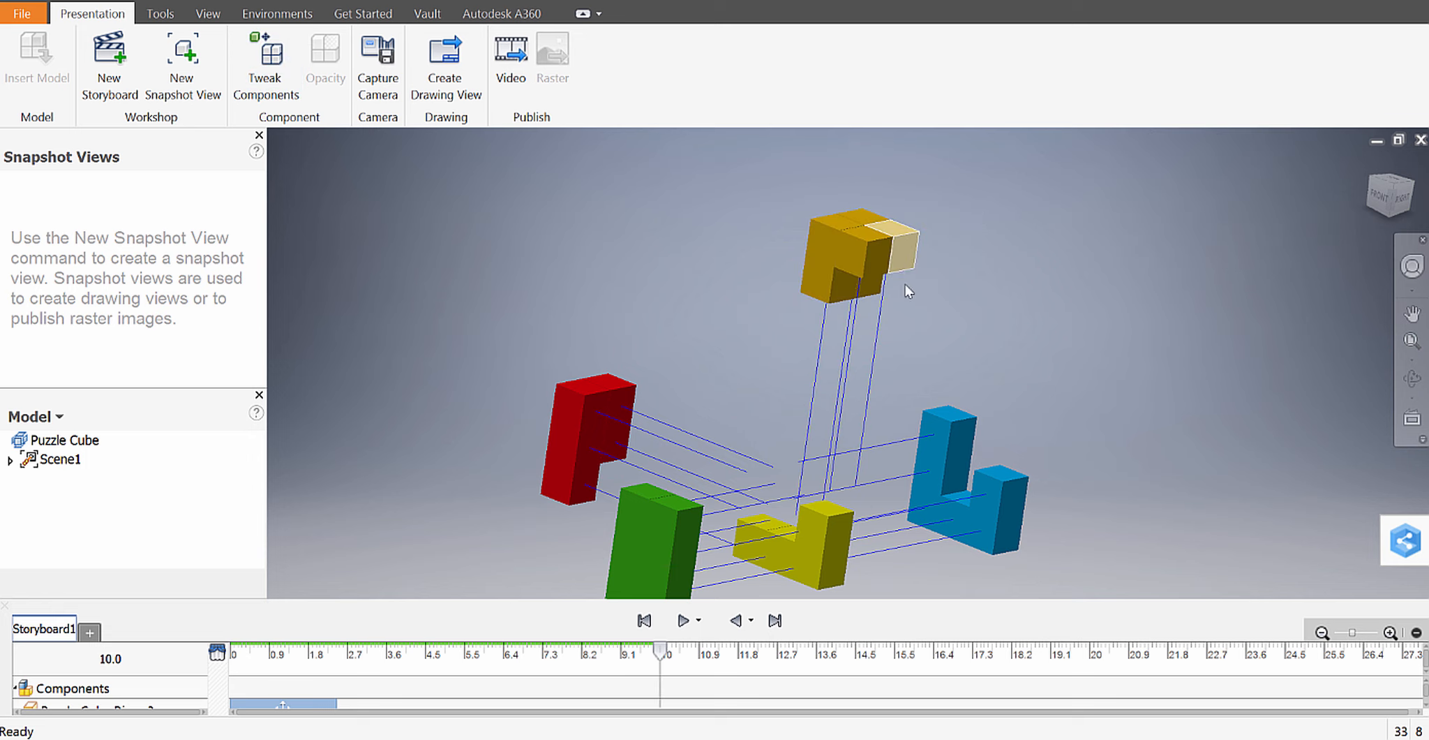
# - Tweak all parts of the yellow piece downward from the centre by about -4.370 in along Y
pyautogui.moveTo(973, 378); pyautogui.dragTo(983, 299, button='middle')
pyautogui.keyDown('shift'); pyautogui.moveTo(994, 321); pyautogui.dragTo(927, 280, button='middle'); pyautogui.keyUp('shift')
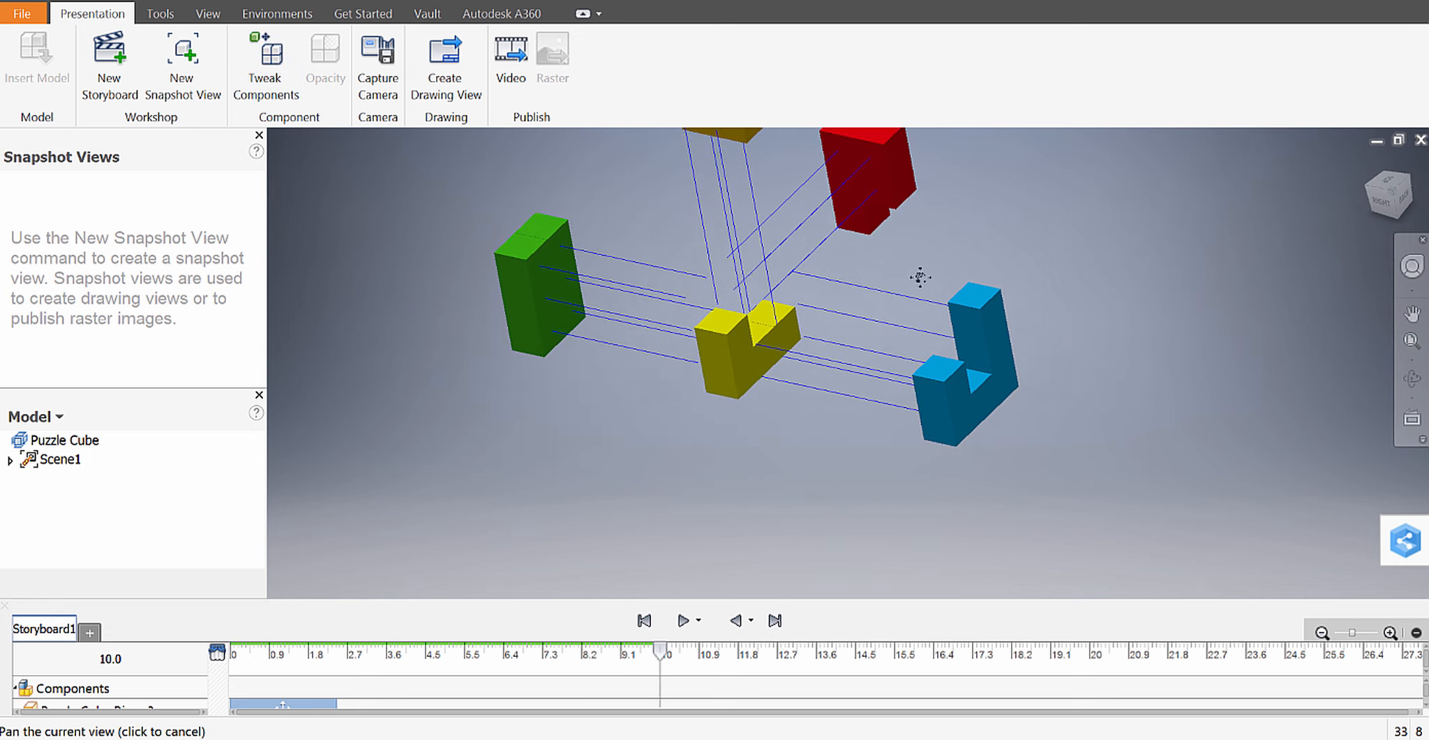
pyautogui.click(265, 66)
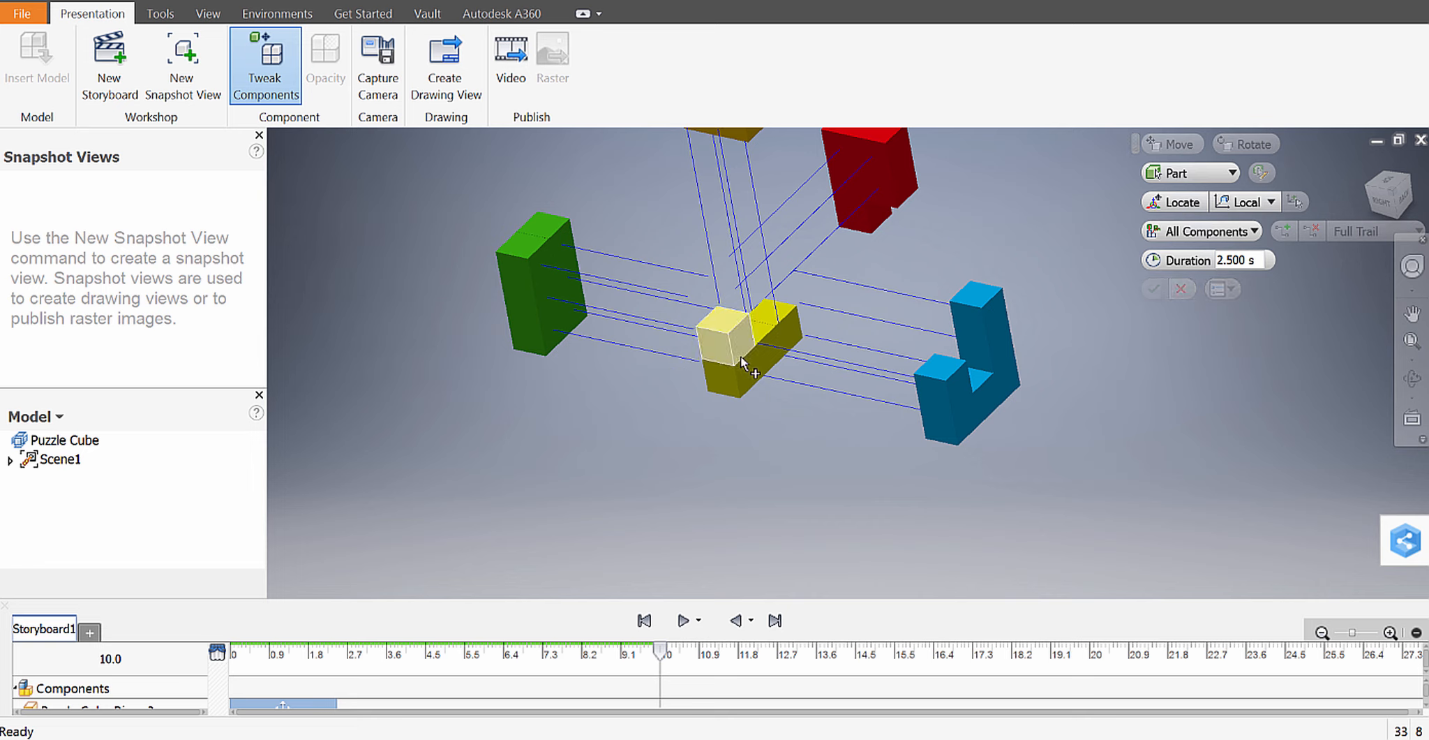
pyautogui.click(736, 348)
pyautogui.keyDown('ctrl'); pyautogui.click(745, 377); pyautogui.keyUp('ctrl')
pyautogui.keyDown('ctrl'); pyautogui.click(772, 348); pyautogui.keyUp('ctrl')
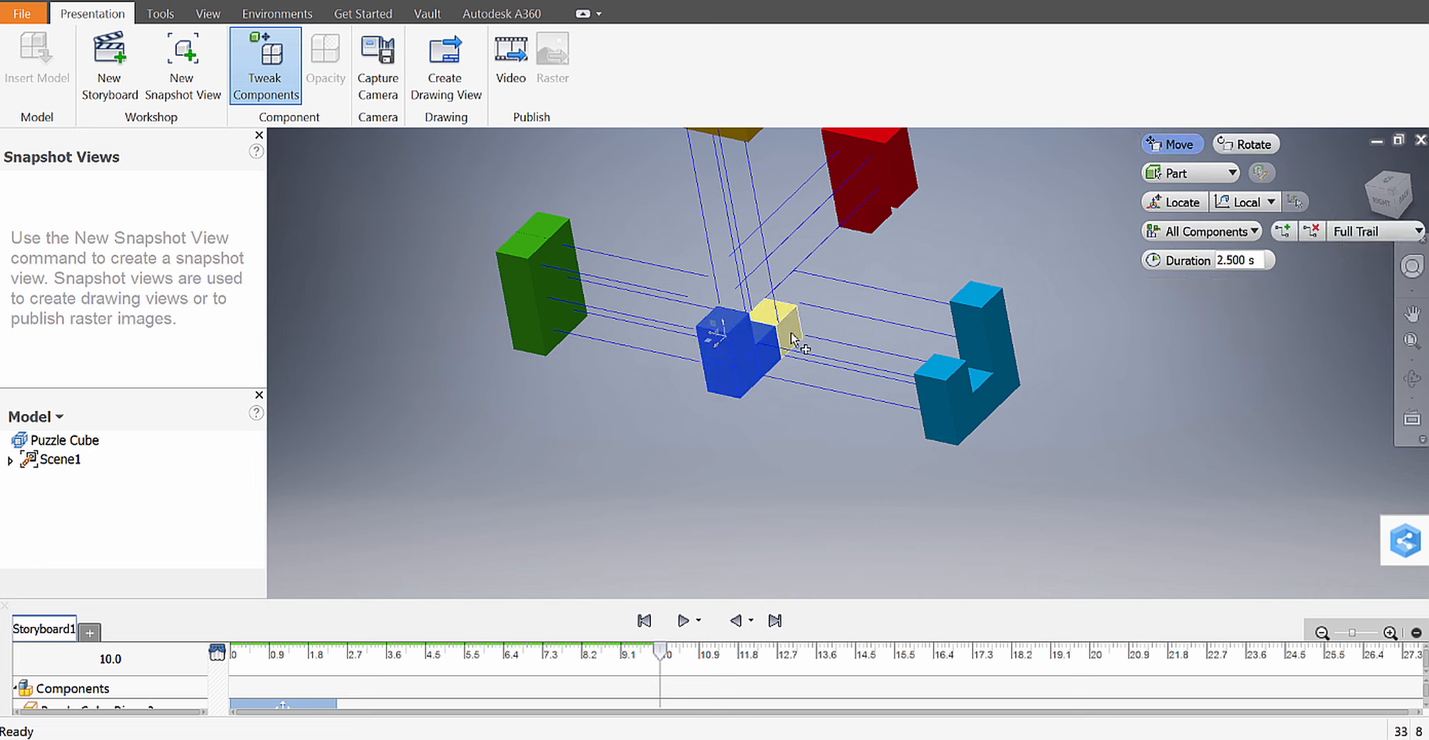
pyautogui.keyDown('ctrl'); pyautogui.click(791, 333); pyautogui.keyUp('ctrl')
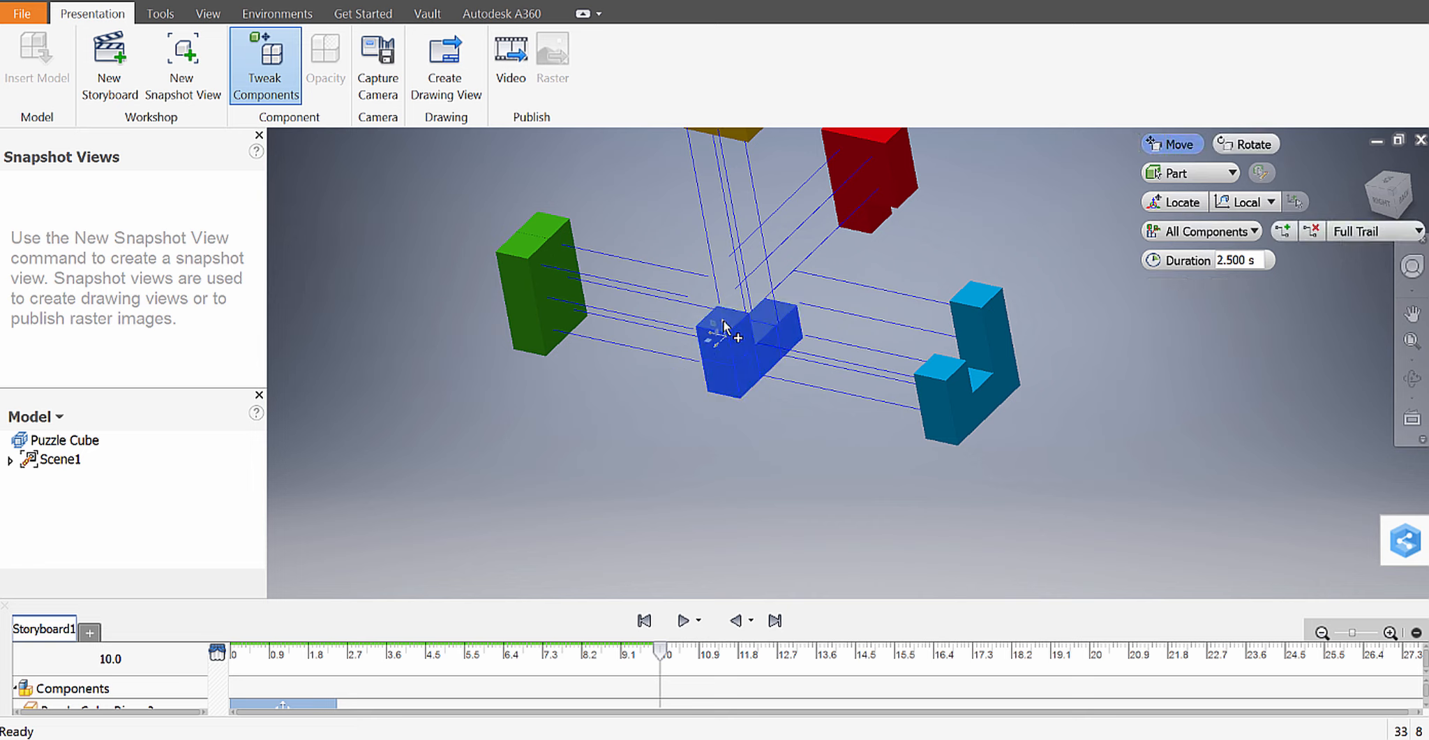
pyautogui.moveTo(724, 325); pyautogui.dragTo(761, 460)
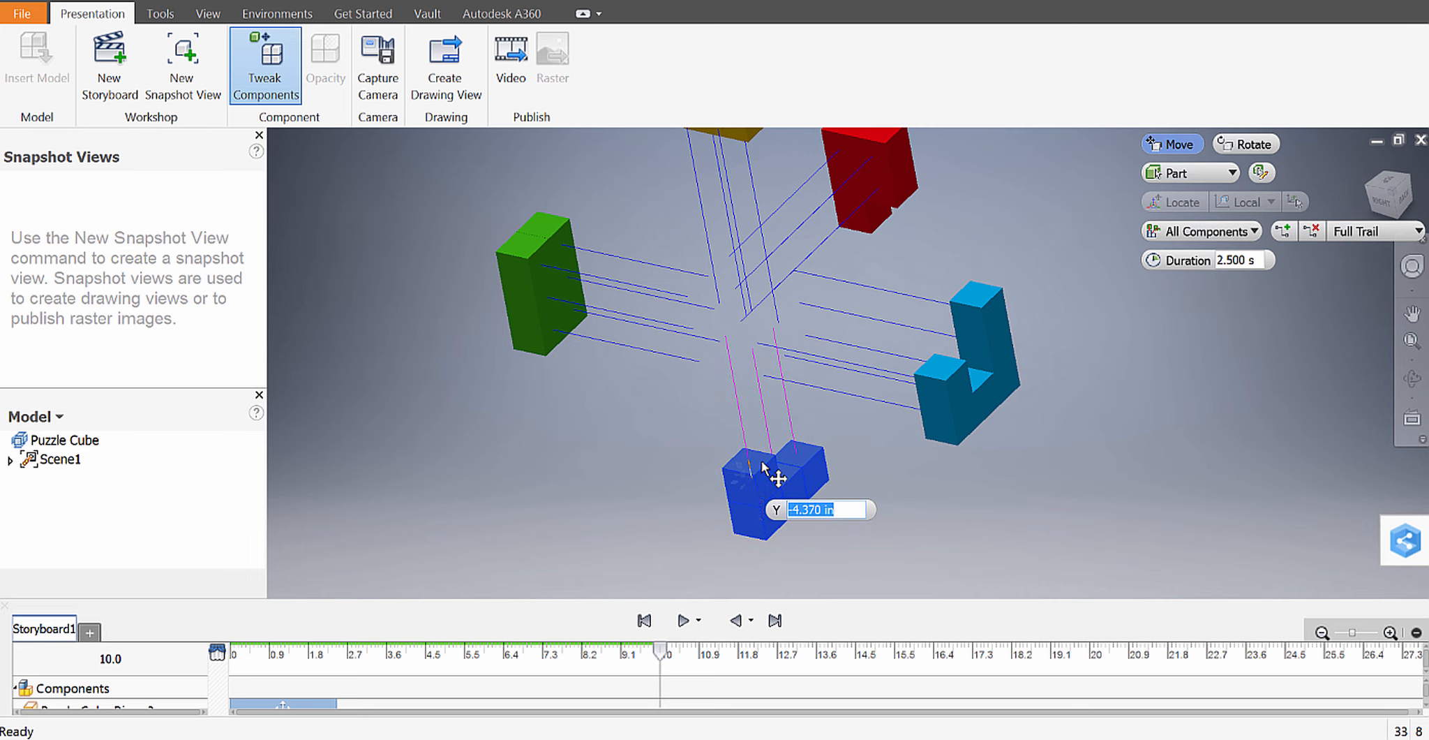
pyautogui.press('Return')
# - Play the exploded puzzle cube storyboard forward and in reverse to review the animation from different angles
pyautogui.scroll(-3, 968, 383)
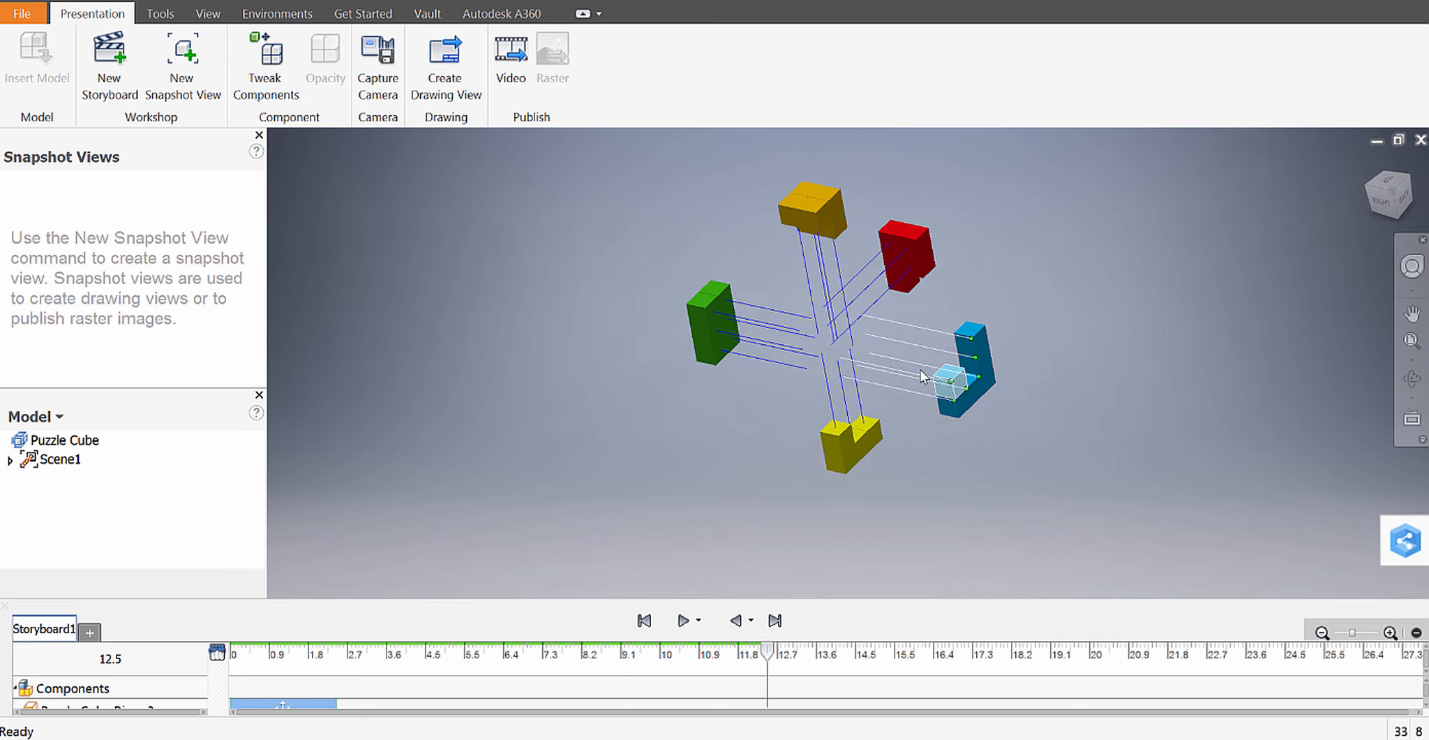
pyautogui.keyDown('shift'); pyautogui.moveTo(920, 370); pyautogui.dragTo(1292, 366, button='middle'); pyautogui.keyUp('shift')
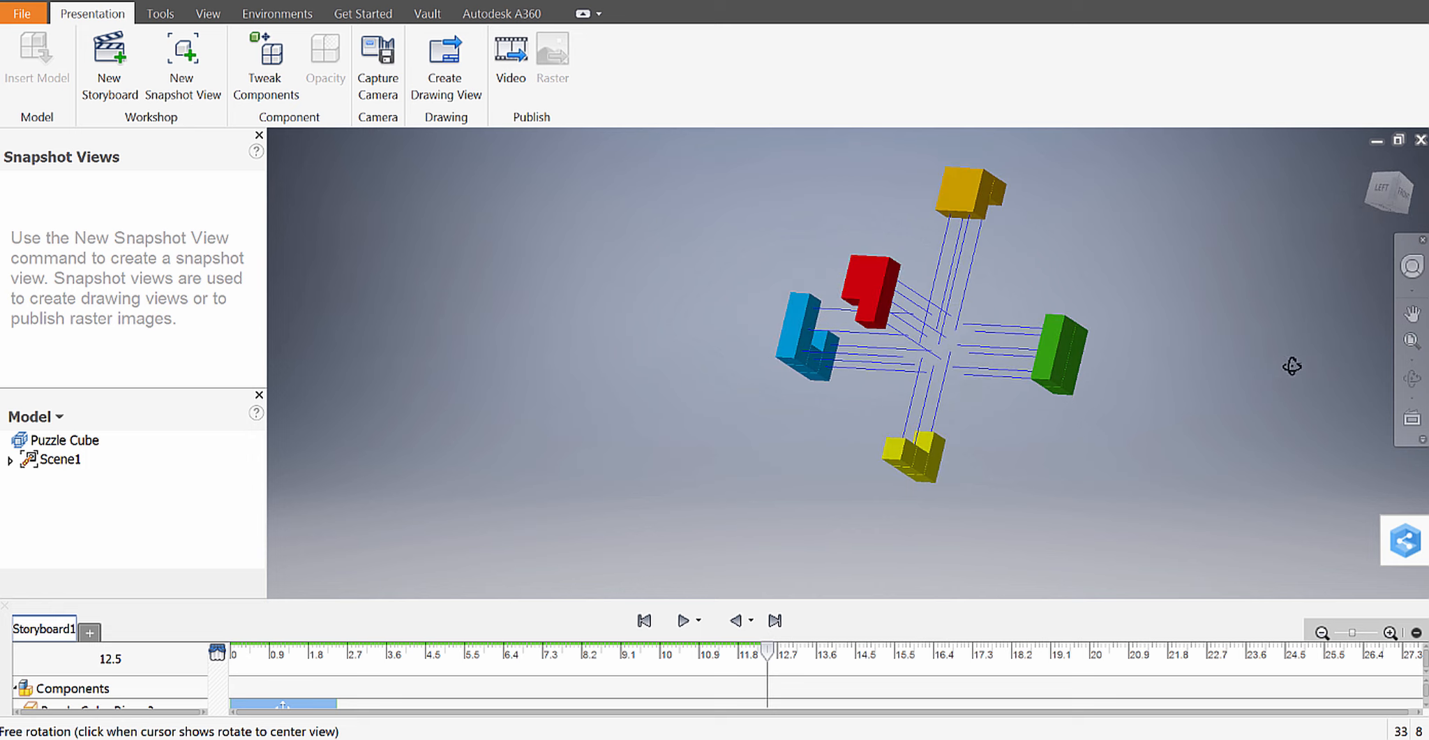
pyautogui.keyDown('shift'); pyautogui.moveTo(1175, 359); pyautogui.dragTo(934, 409, button='middle'); pyautogui.keyUp('shift')
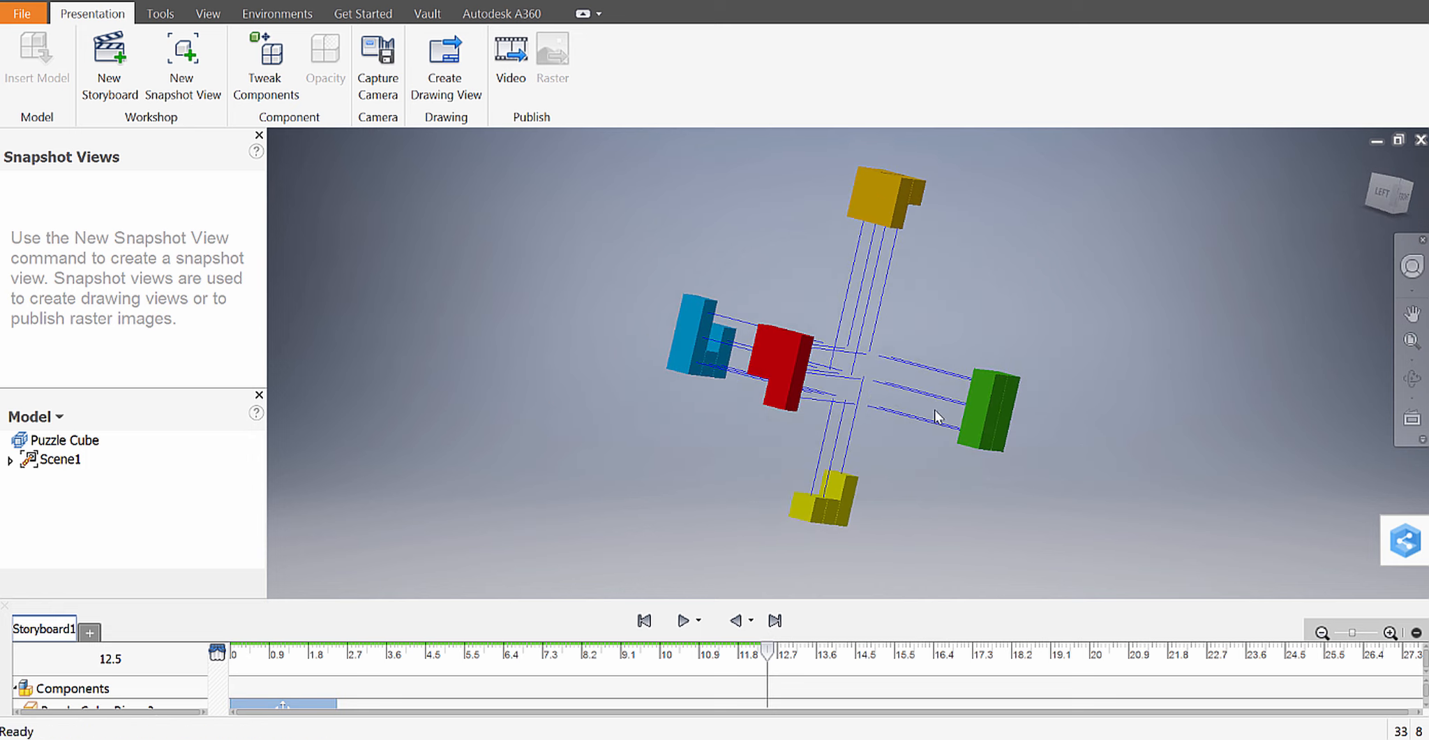
pyautogui.click(683, 620)
pyautogui.keyDown('shift'); pyautogui.moveTo(1140, 547); pyautogui.dragTo(1096, 546, button='middle'); pyautogui.keyUp('shift')
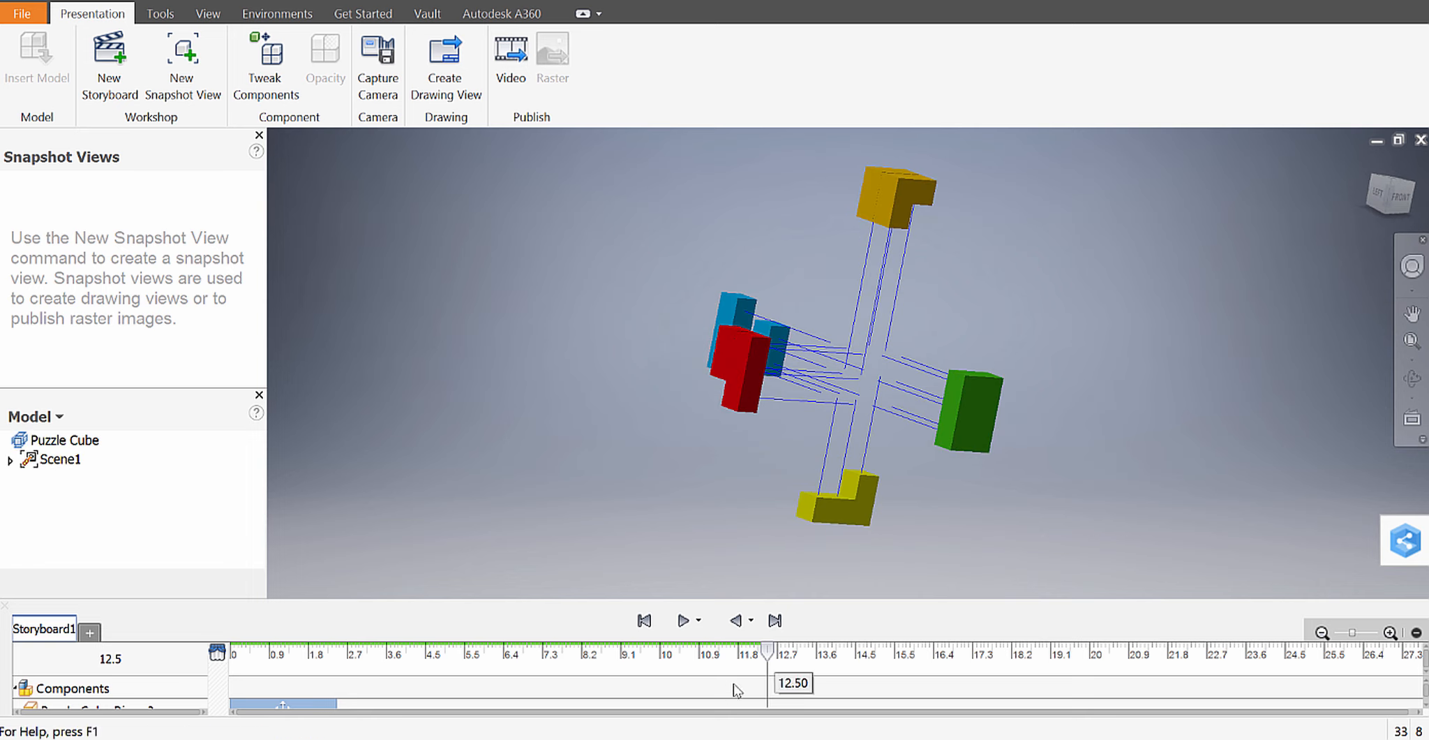
pyautogui.click(734, 621)
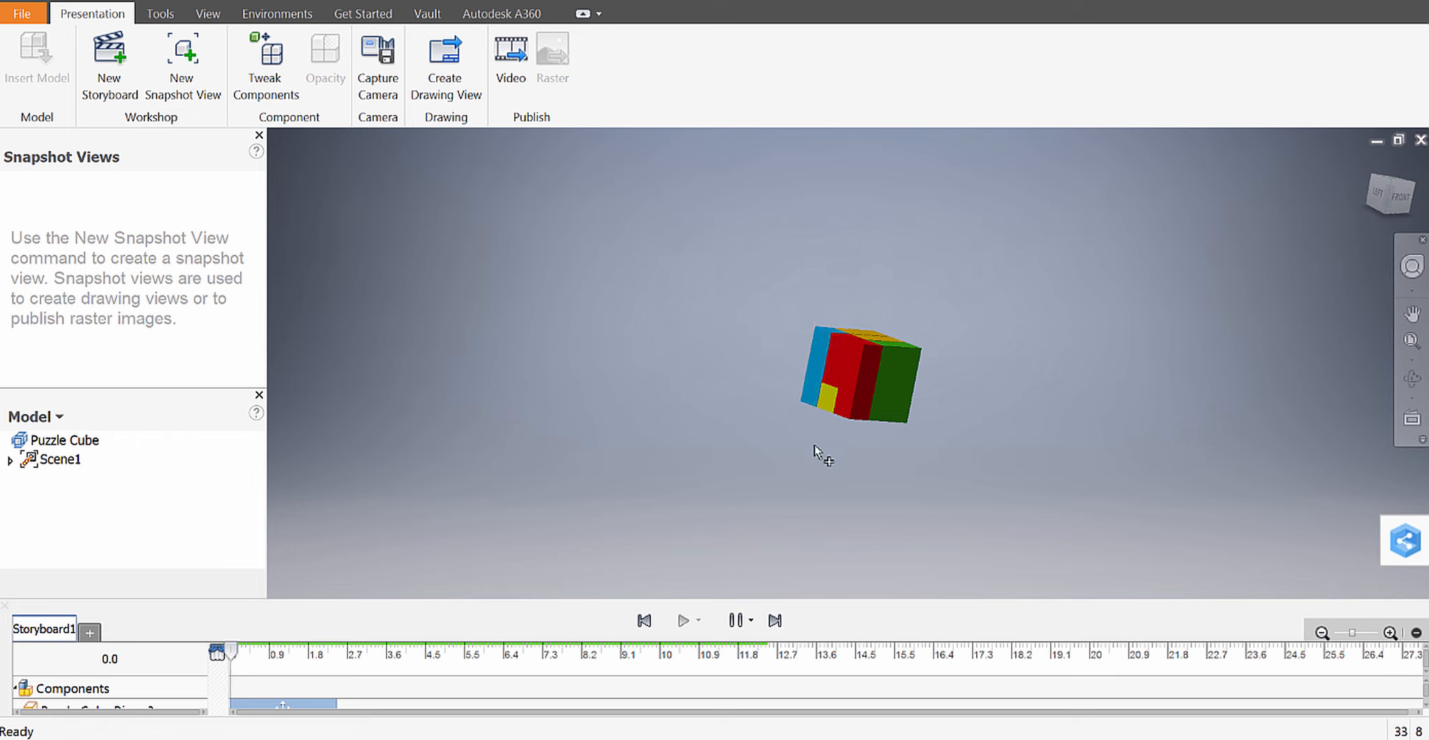
pyautogui.keyDown('shift'); pyautogui.moveTo(783, 462); pyautogui.dragTo(927, 484, button='middle'); pyautogui.keyUp('shift')
# - Save the presentation under the name Puzzle Cube Video in The Puzzle Cube Project folder, saving all its dependent files too
pyautogui.click(23, 13)
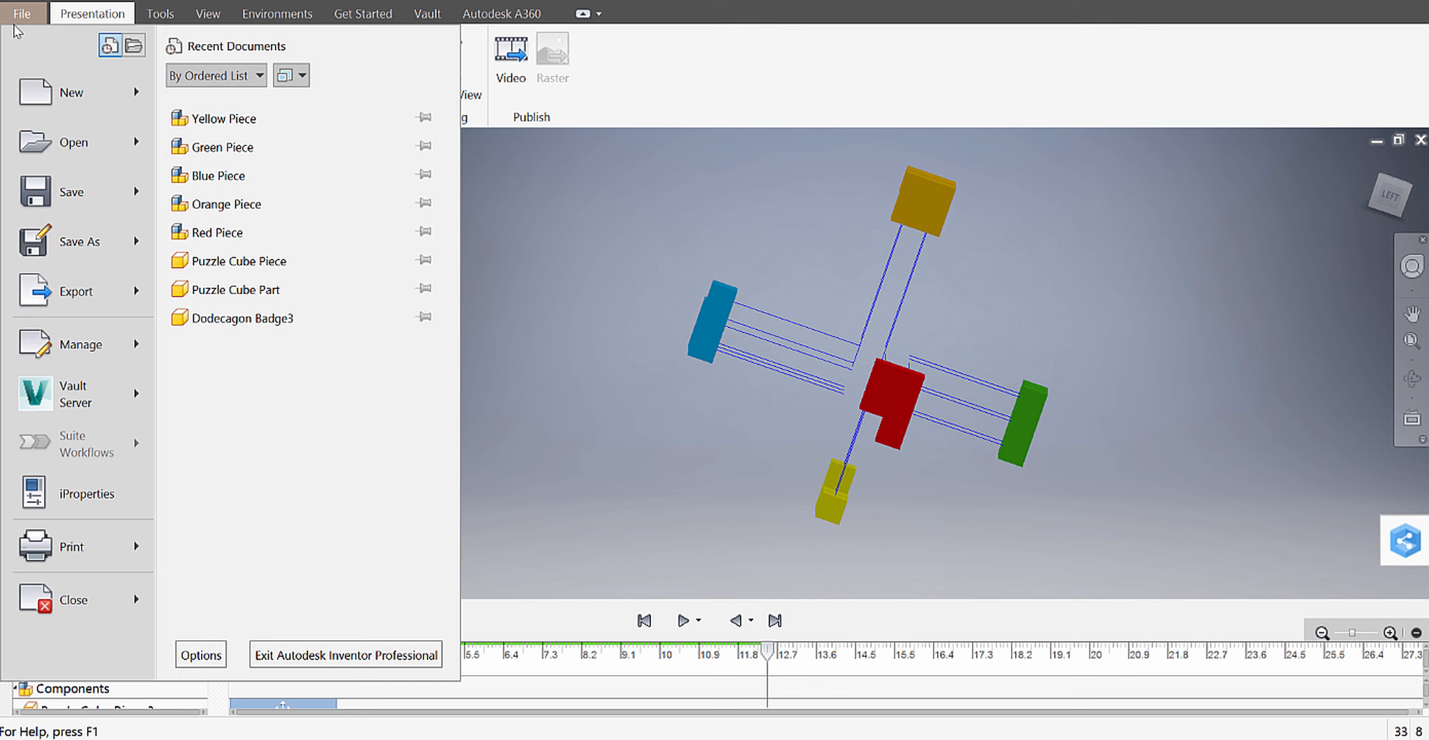
pyautogui.click(79, 240)
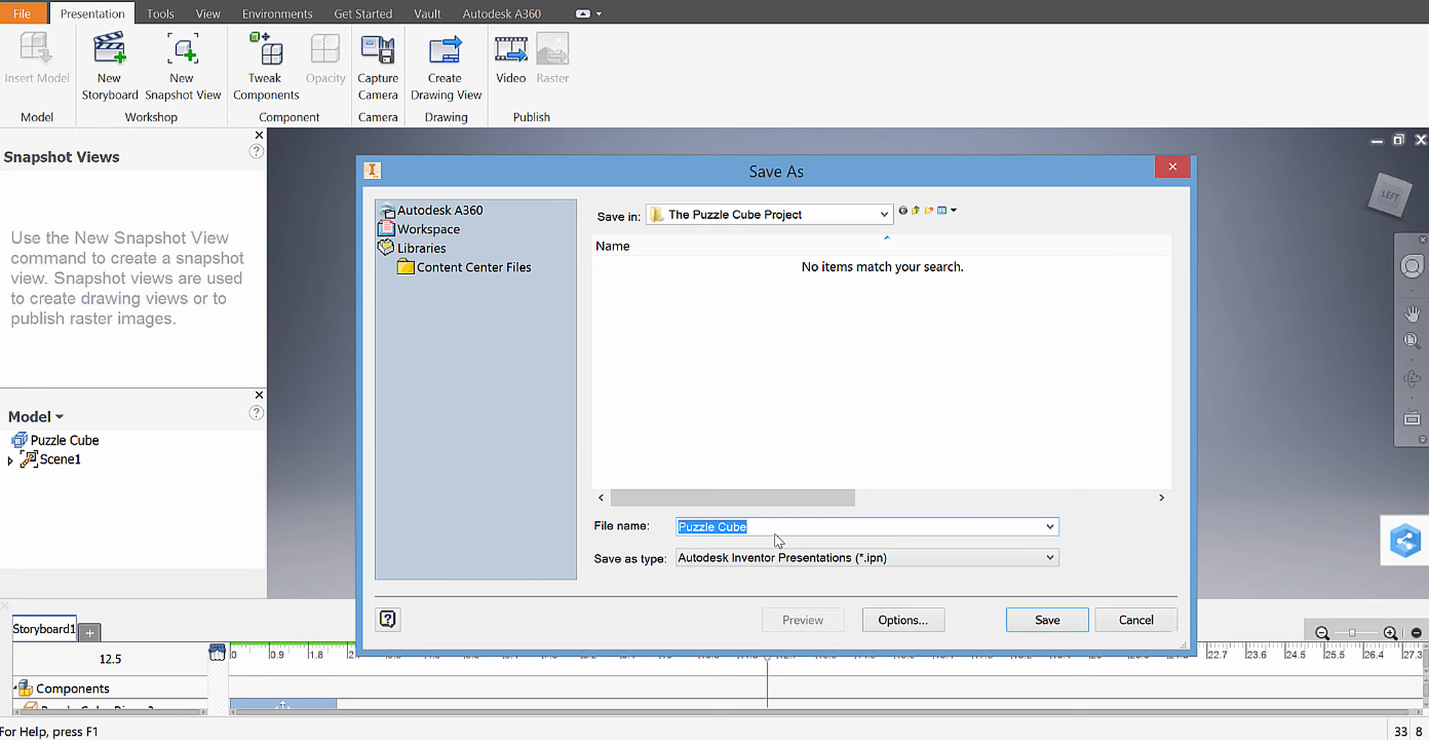
pyautogui.click(776, 531)
pyautogui.write('Video')
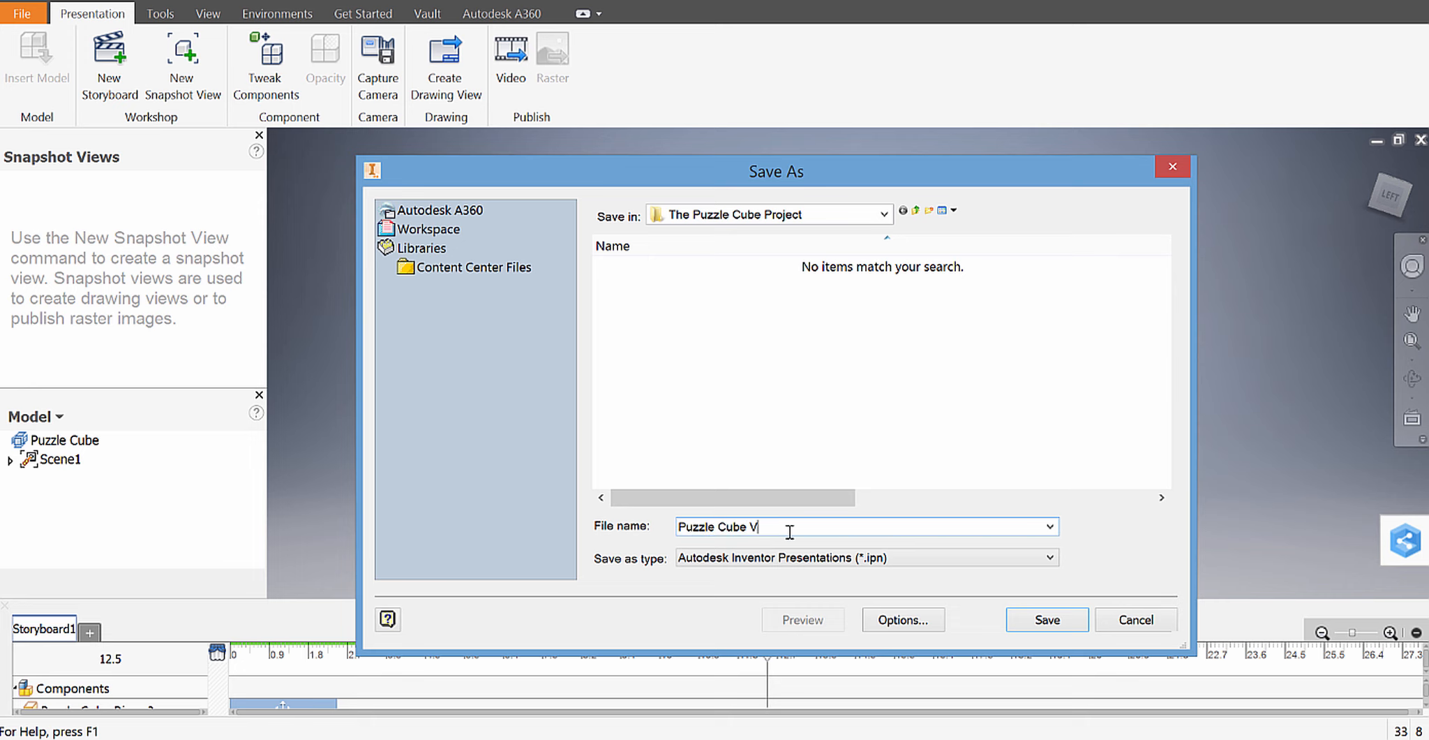
pyautogui.click(1047, 628)
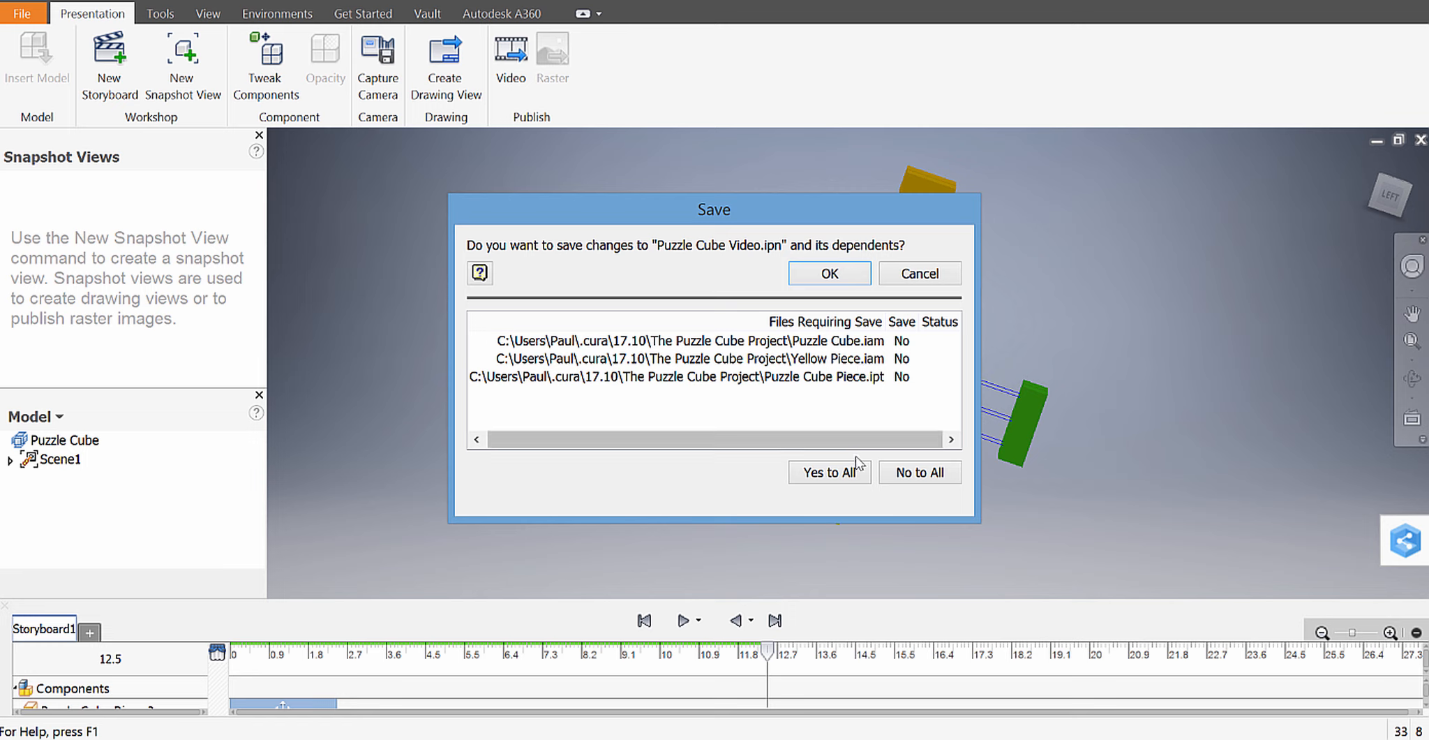
pyautogui.click(835, 481)
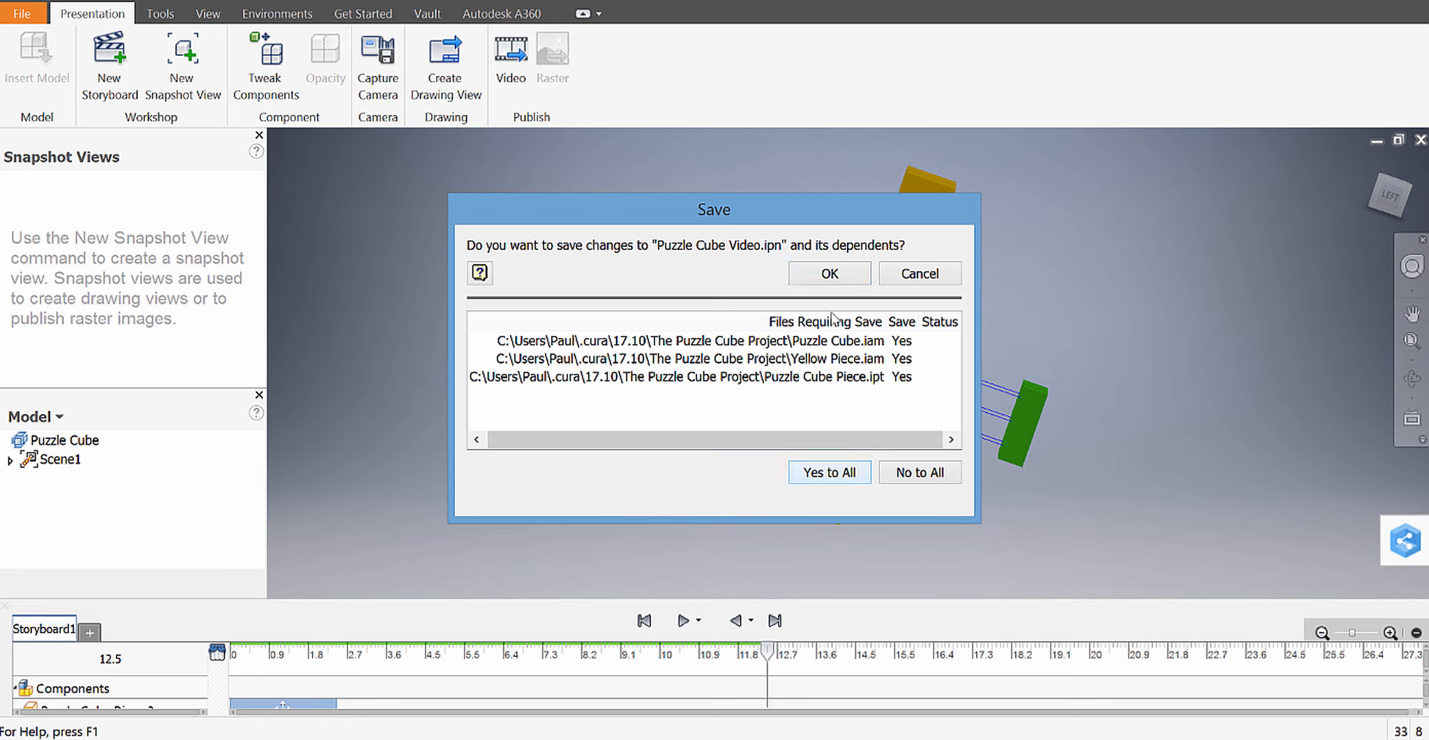
pyautogui.click(830, 274)
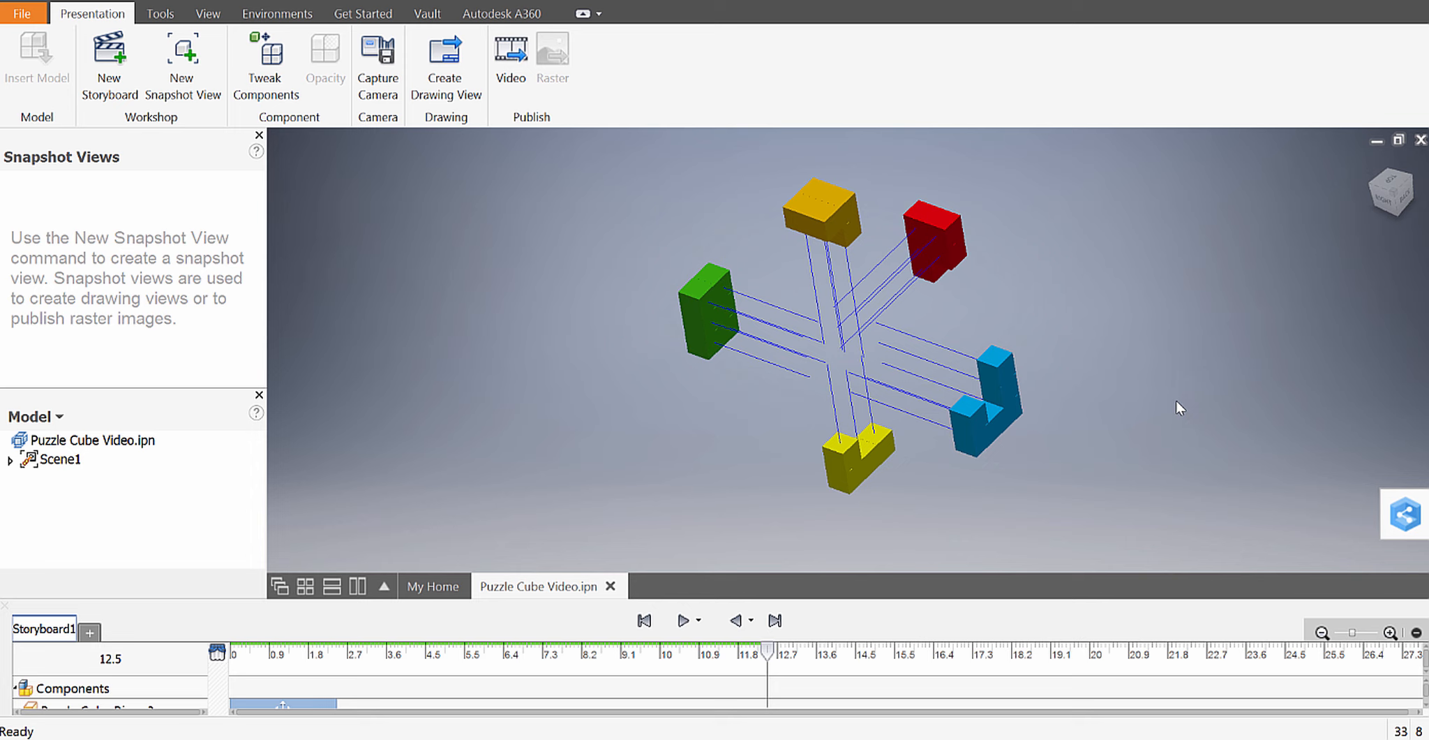
# - Set up video publishing of the current storyboard as an AVI file named Puzzle Cube Video, and cancel without publishing
pyautogui.click(509, 77)
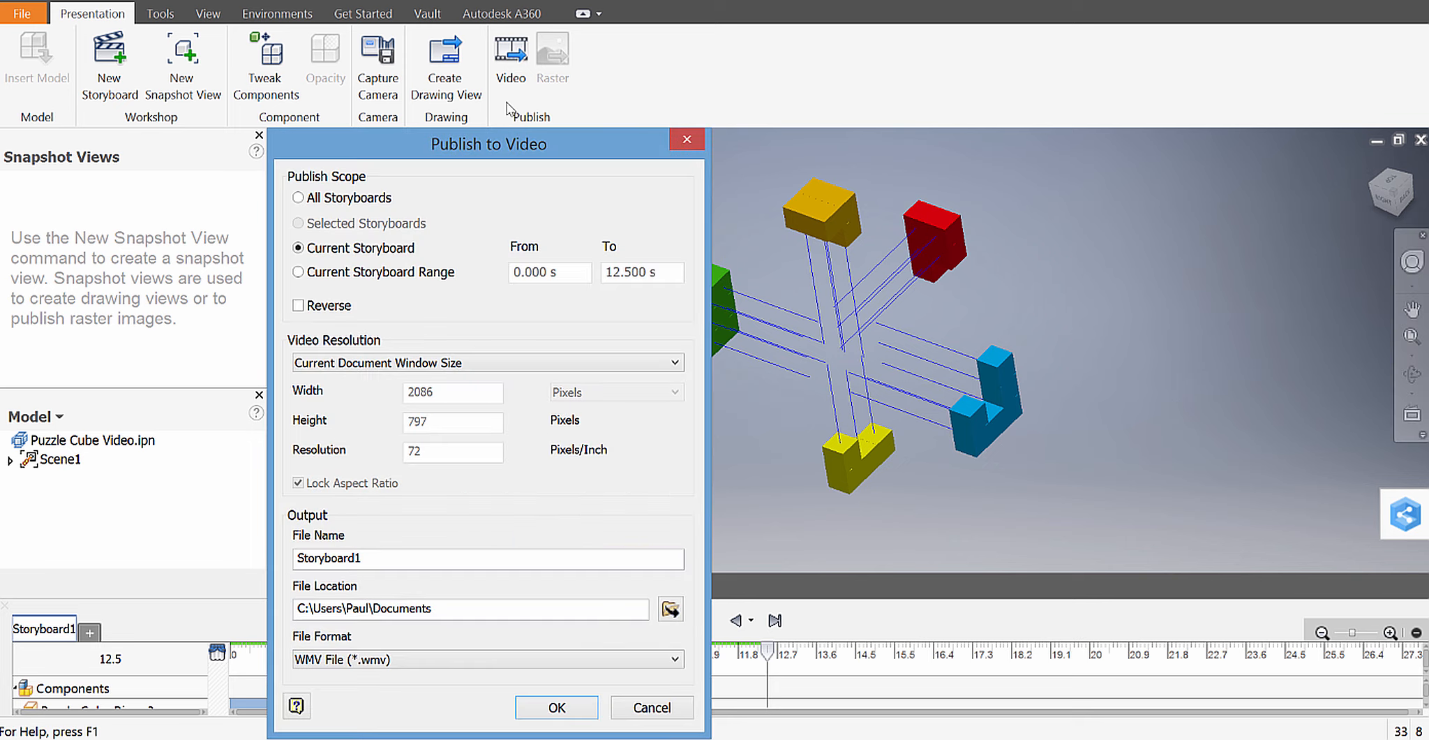
pyautogui.moveTo(554, 143); pyautogui.dragTo(581, 84)
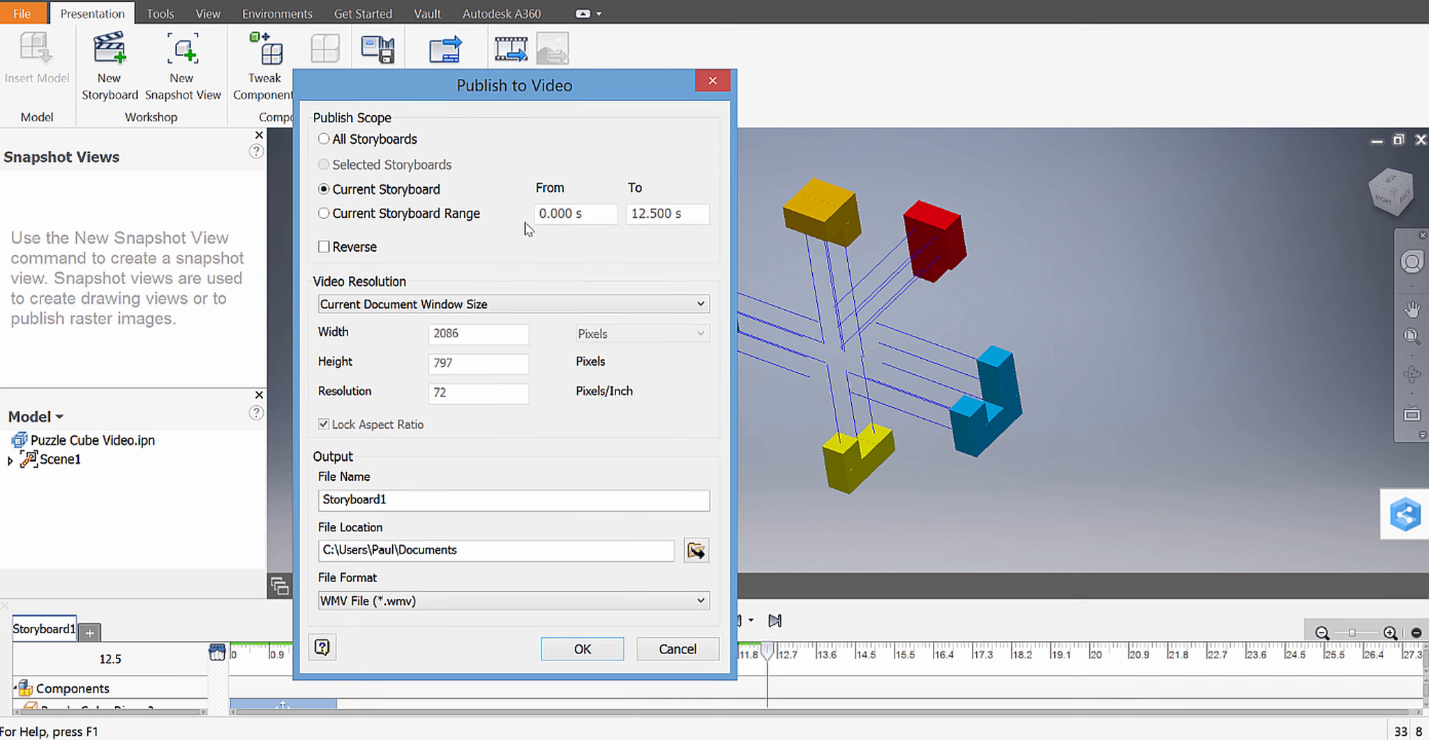
pyautogui.click(378, 601)
pyautogui.click(369, 618)
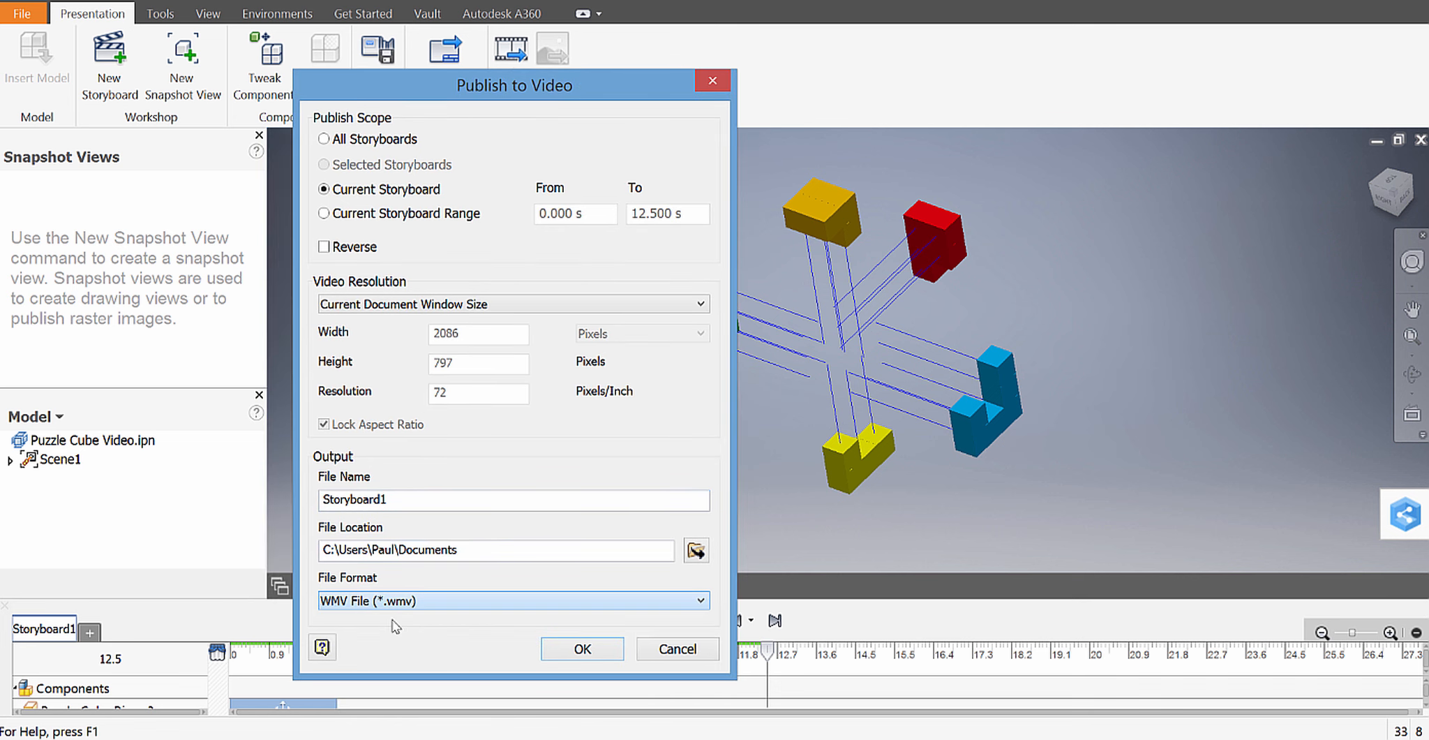
pyautogui.doubleClick(415, 501)
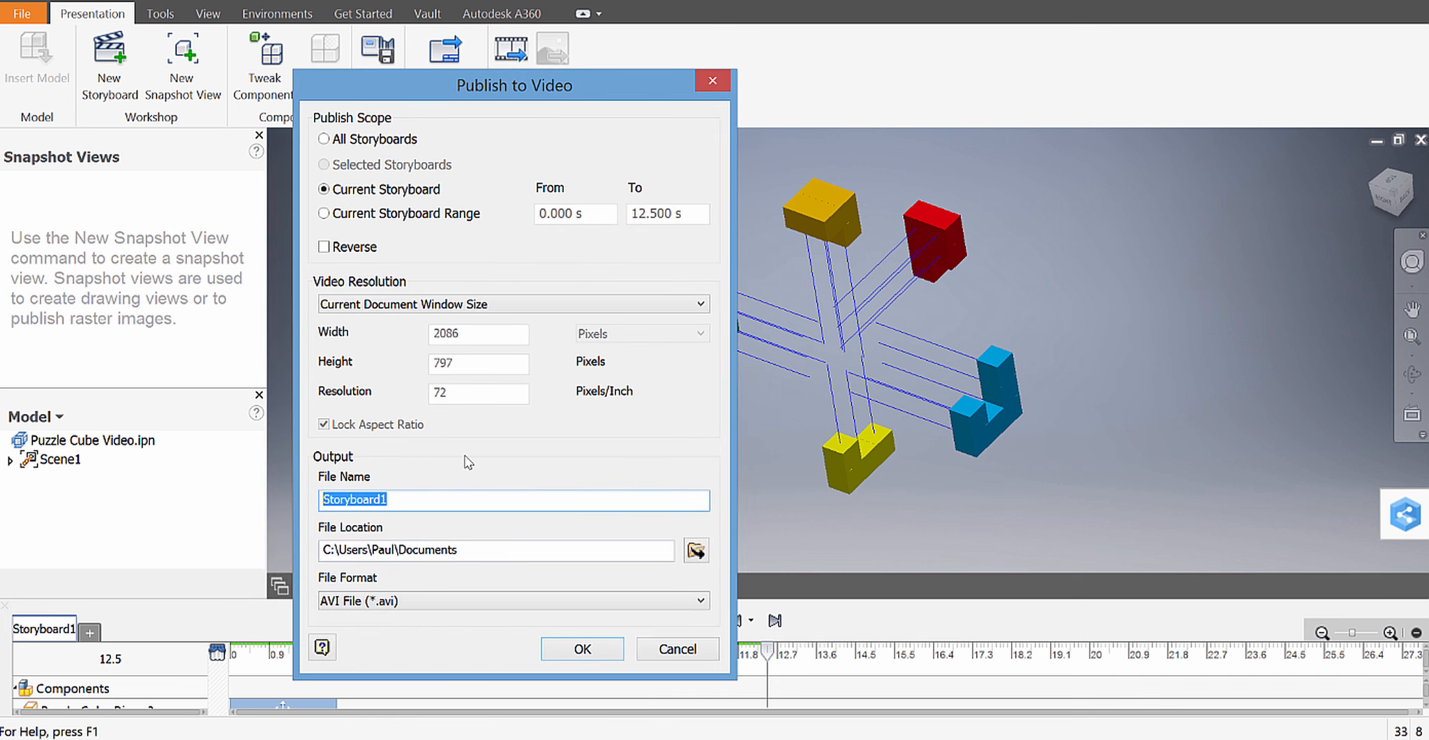
pyautogui.write('Puzzle Cube Video')
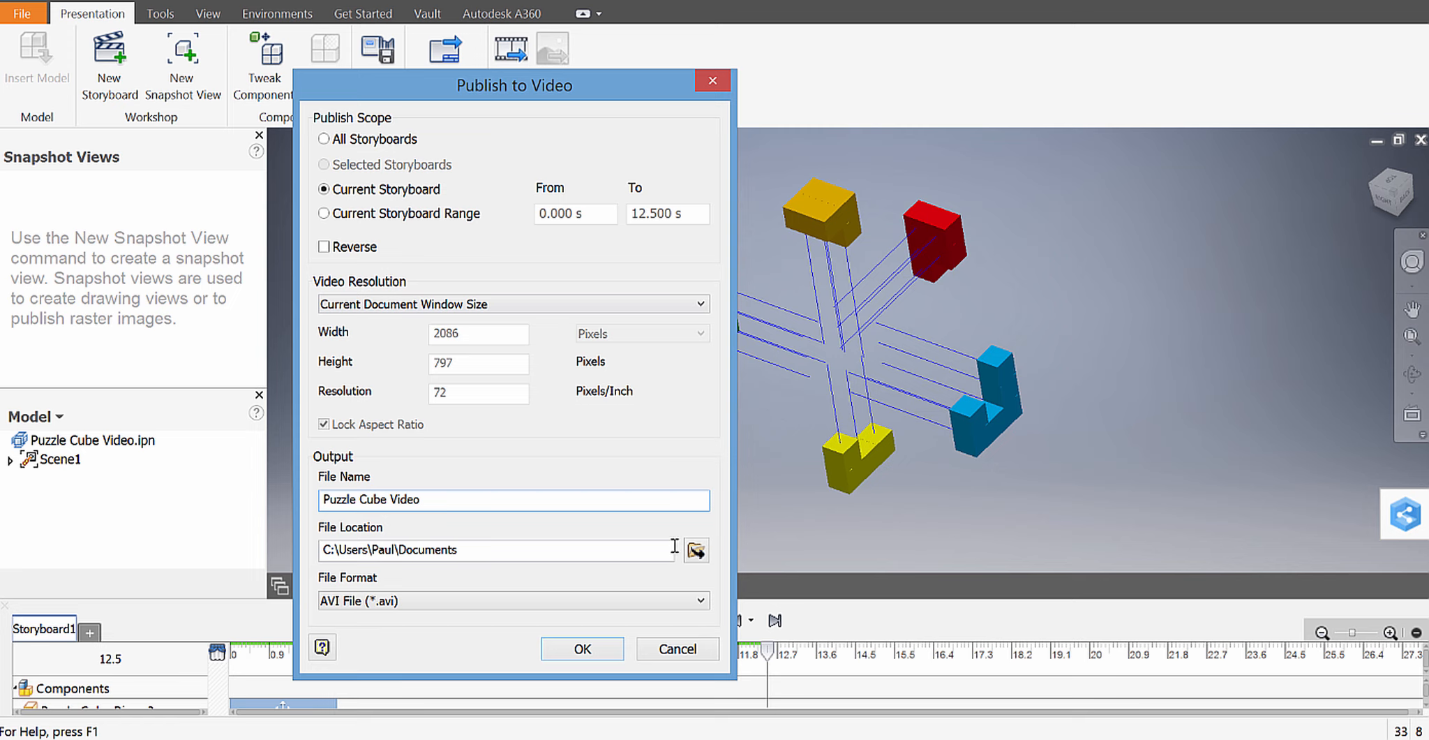
pyautogui.click(678, 651)
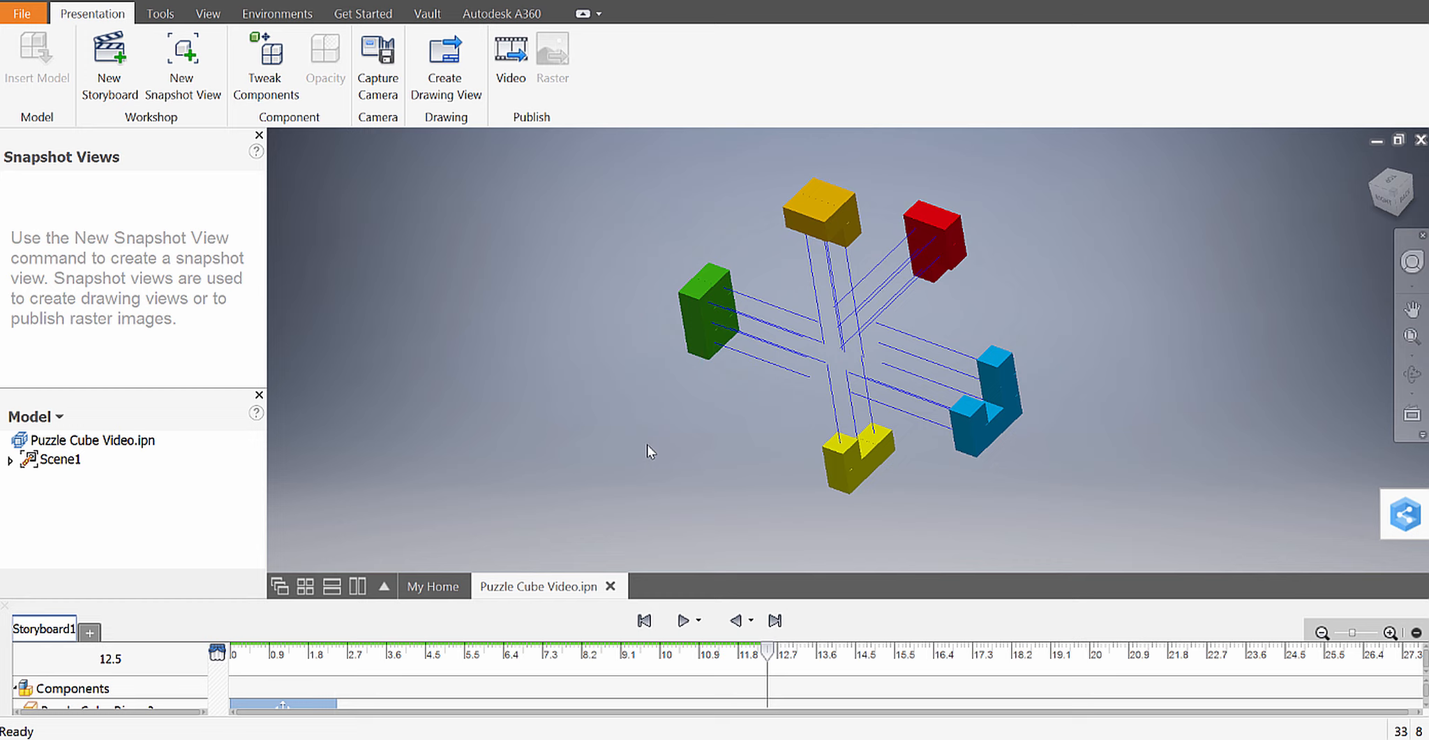
pyautogui.click(732, 739)
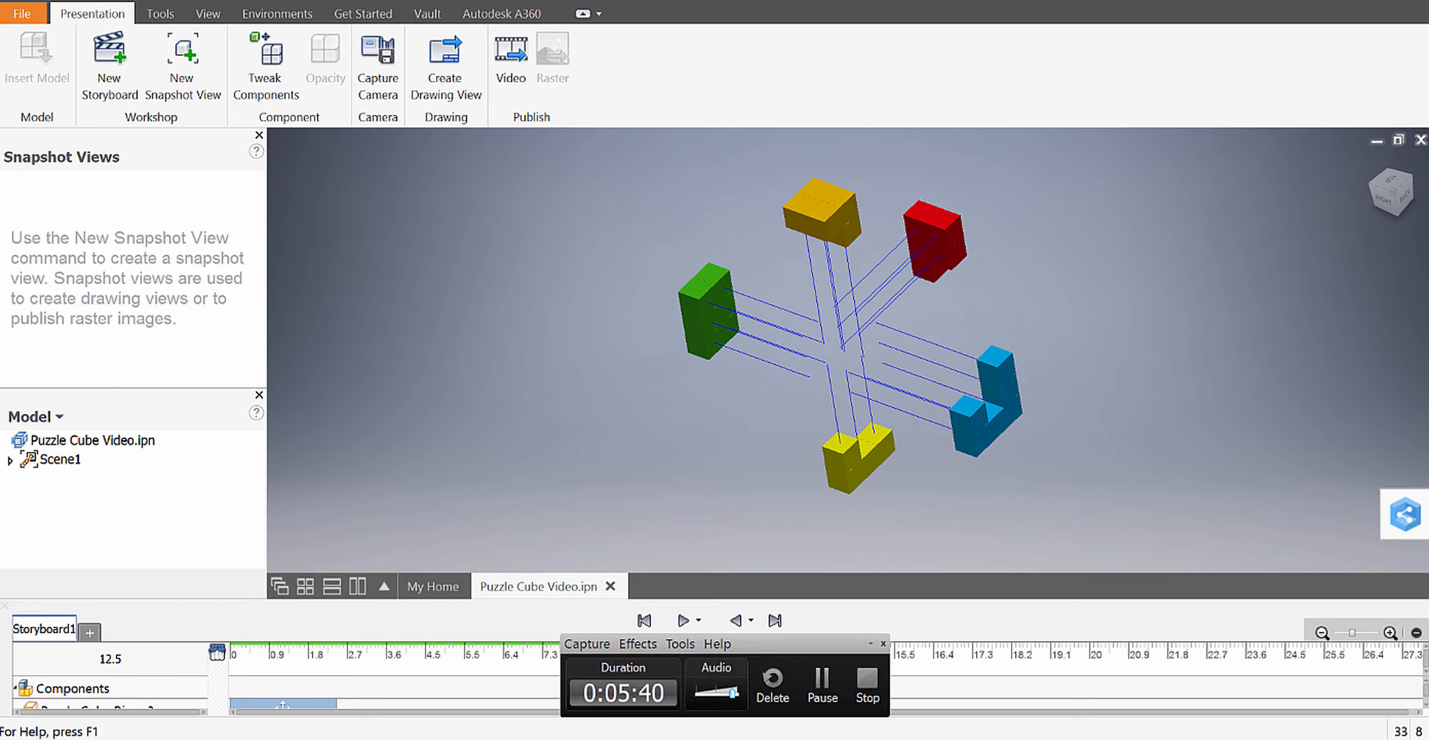